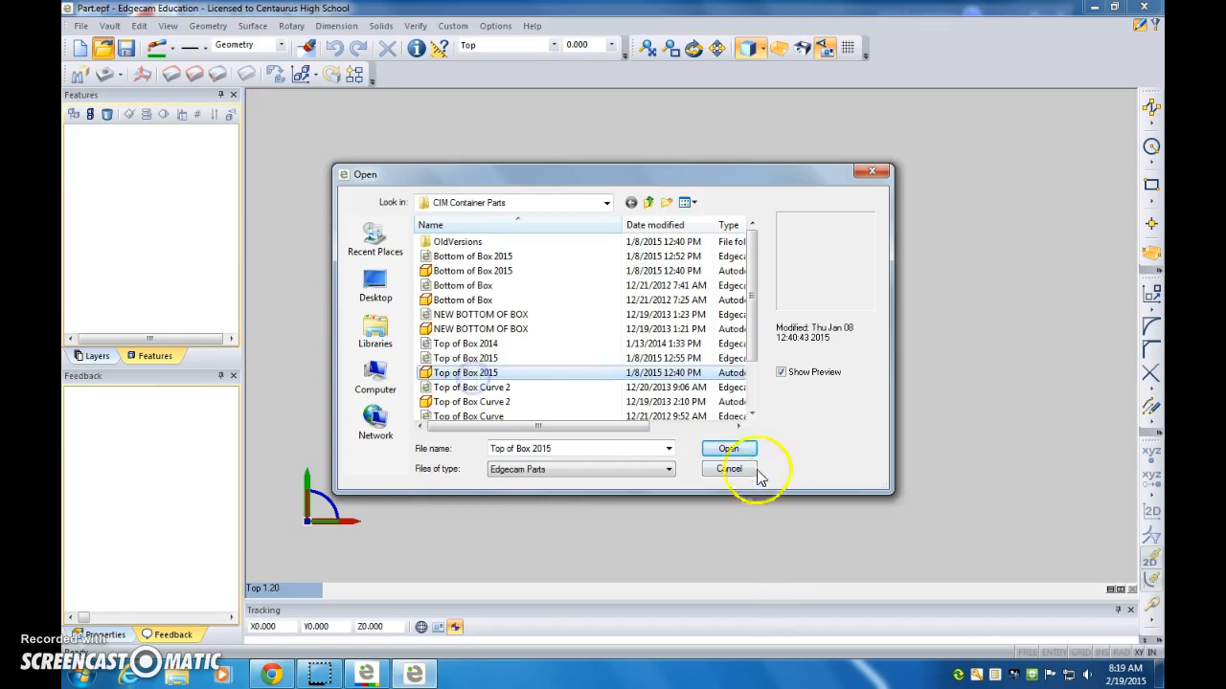
Open the Top of Box 2015 solid part from the CIM Container Parts folder
{"action": "left_click", "coordinate": [761, 451]}
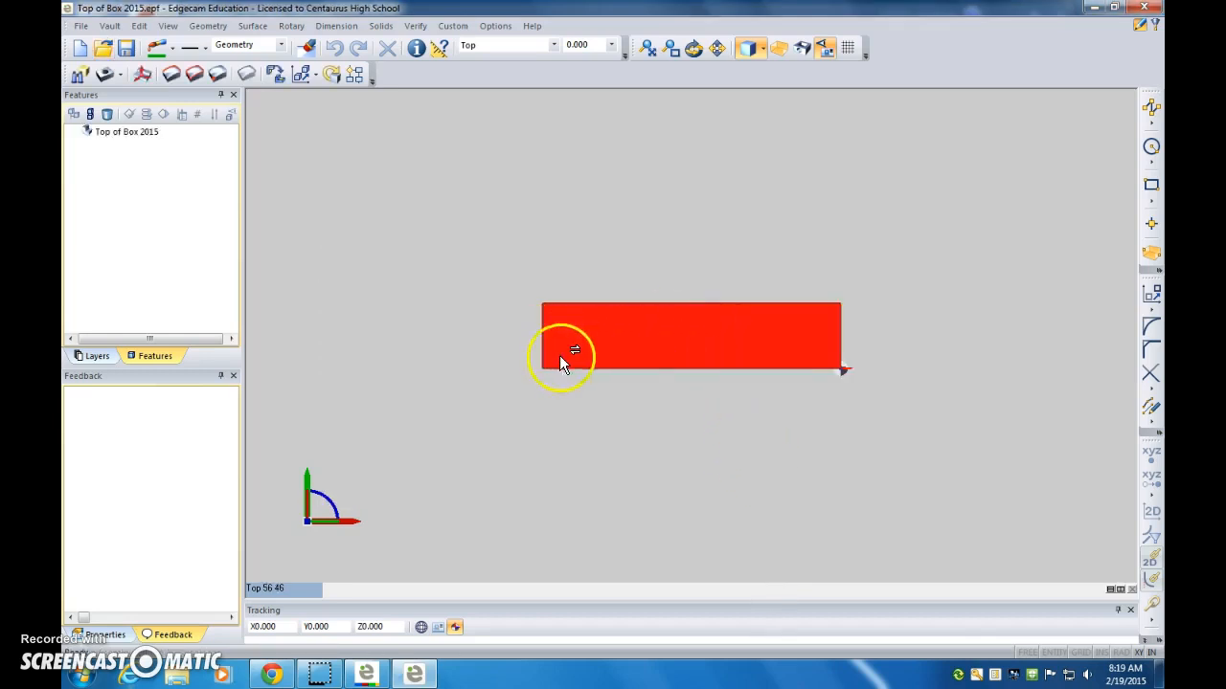
{"action": "right_click", "coordinate": [770, 263]}
{"action": "right_click", "coordinate": [705, 258]}
{"action": "left_click", "coordinate": [652, 255]}
{"action": "right_click", "coordinate": [651, 255]}
{"action": "right_click", "coordinate": [648, 289]}
{"action": "left_click", "coordinate": [618, 280]}
{"action": "right_click", "coordinate": [833, 245]}
{"action": "left_click", "coordinate": [765, 324]}
{"action": "right_click", "coordinate": [741, 274]}
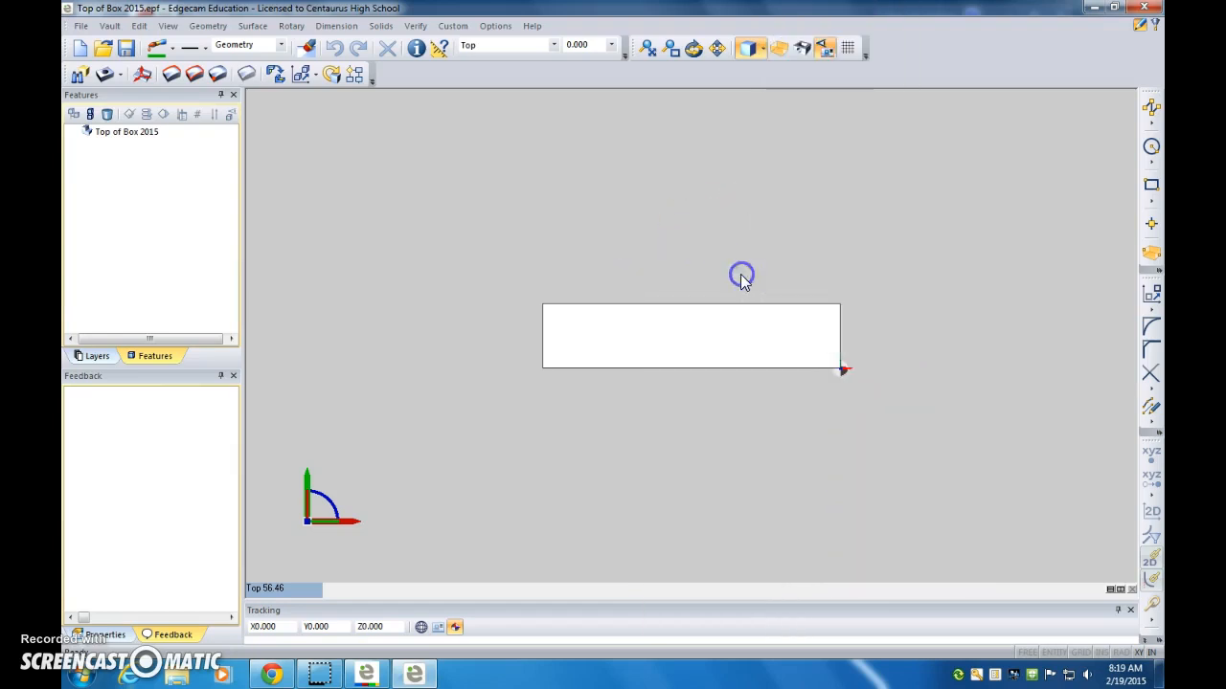
Create automatic box-shaped stock around the part with all box offsets at 0.0
{"action": "middle_click_drag", "start_coordinate": [808, 253], "coordinate": [787, 313]}
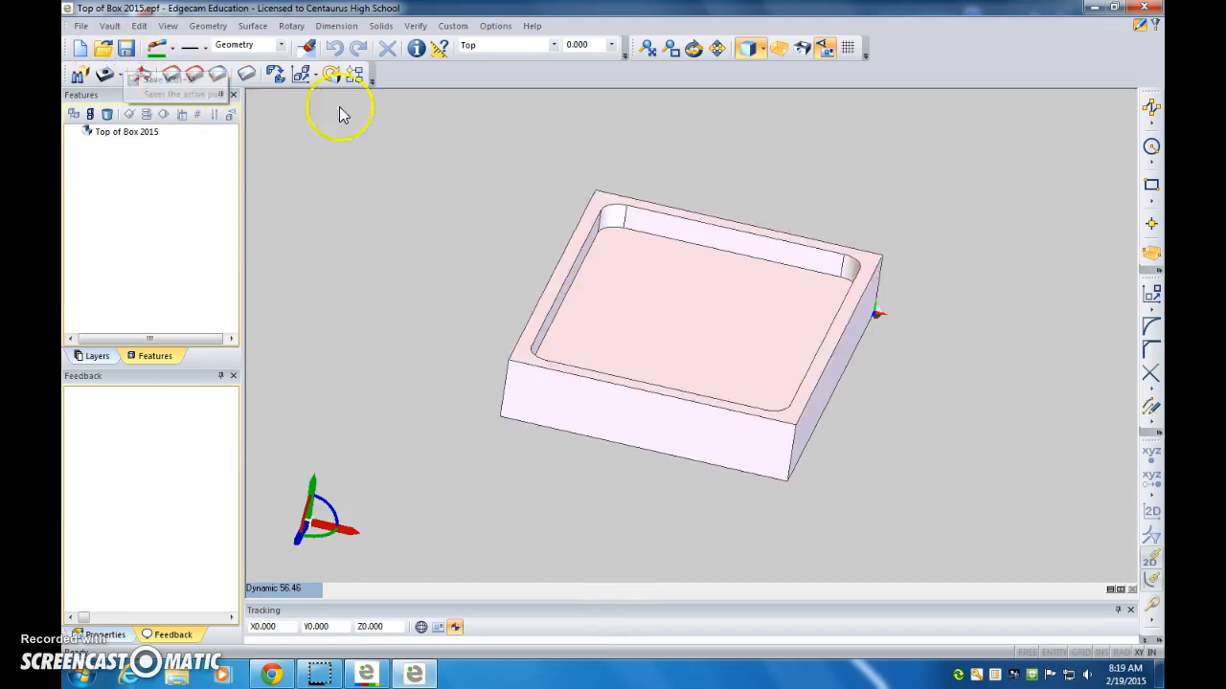
{"action": "left_click", "coordinate": [1151, 254]}
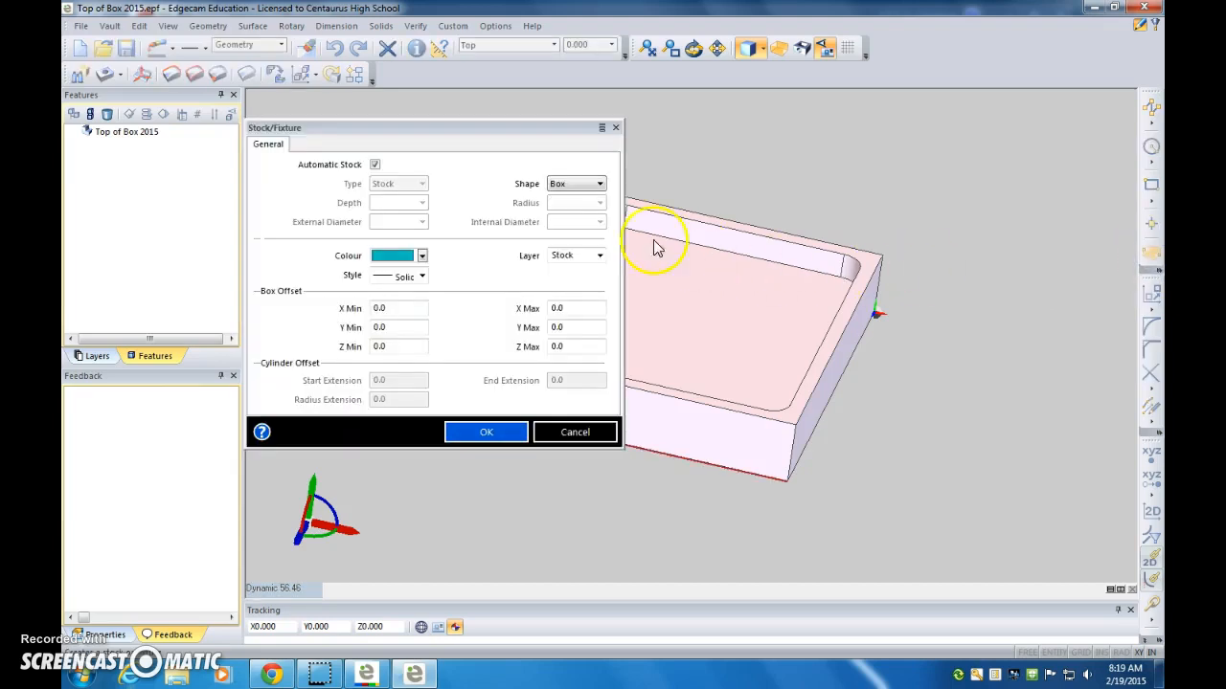
{"action": "left_click", "coordinate": [483, 430]}
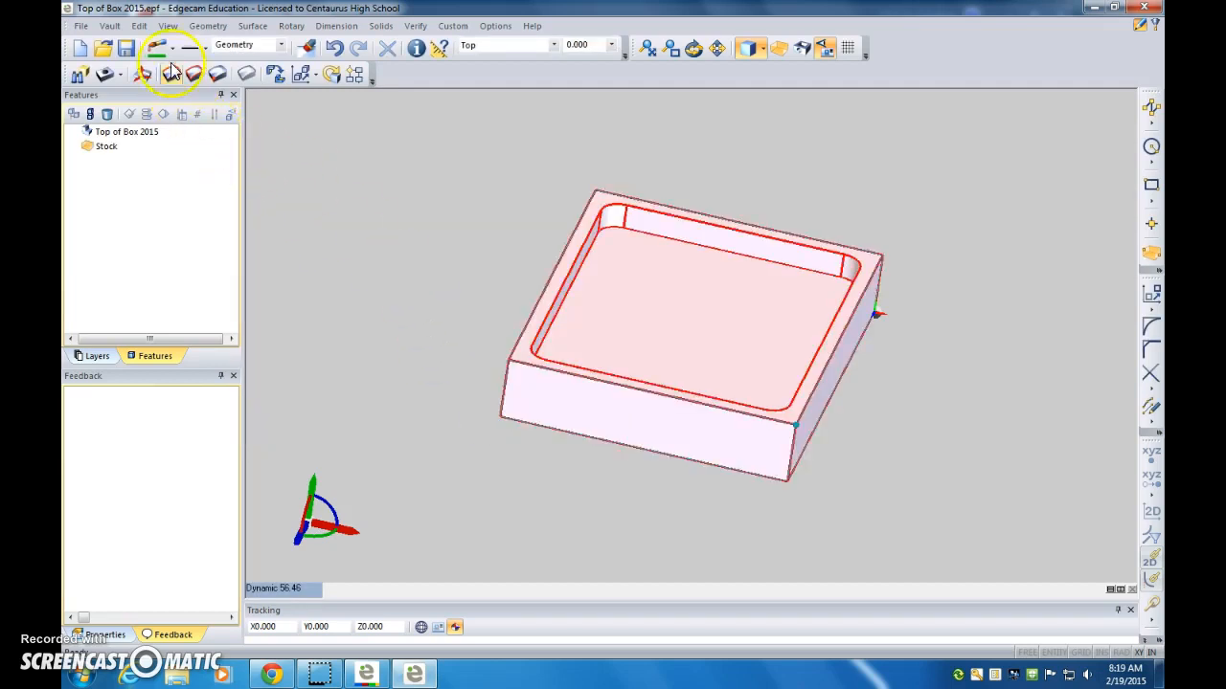
Start a new CPL with a picked origin, the MILL(XY) work plane and its plane defined through three points
{"action": "left_click", "coordinate": [208, 26]}
{"action": "left_click", "coordinate": [239, 326]}
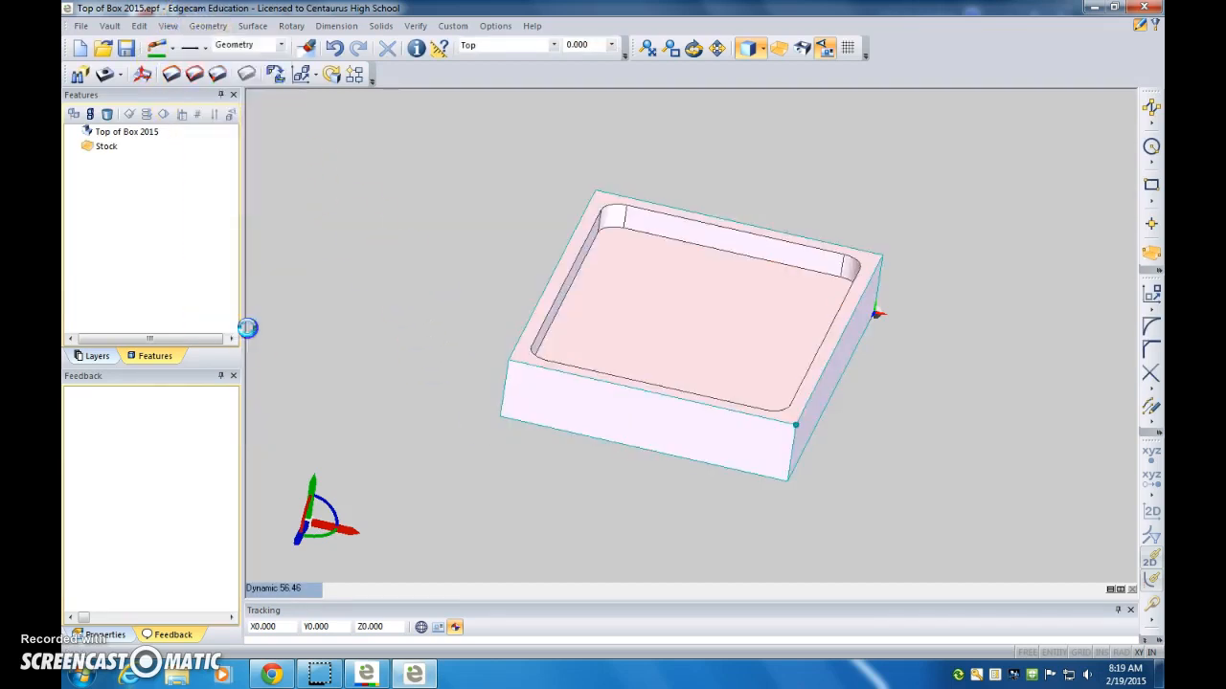
{"action": "left_click", "coordinate": [354, 184]}
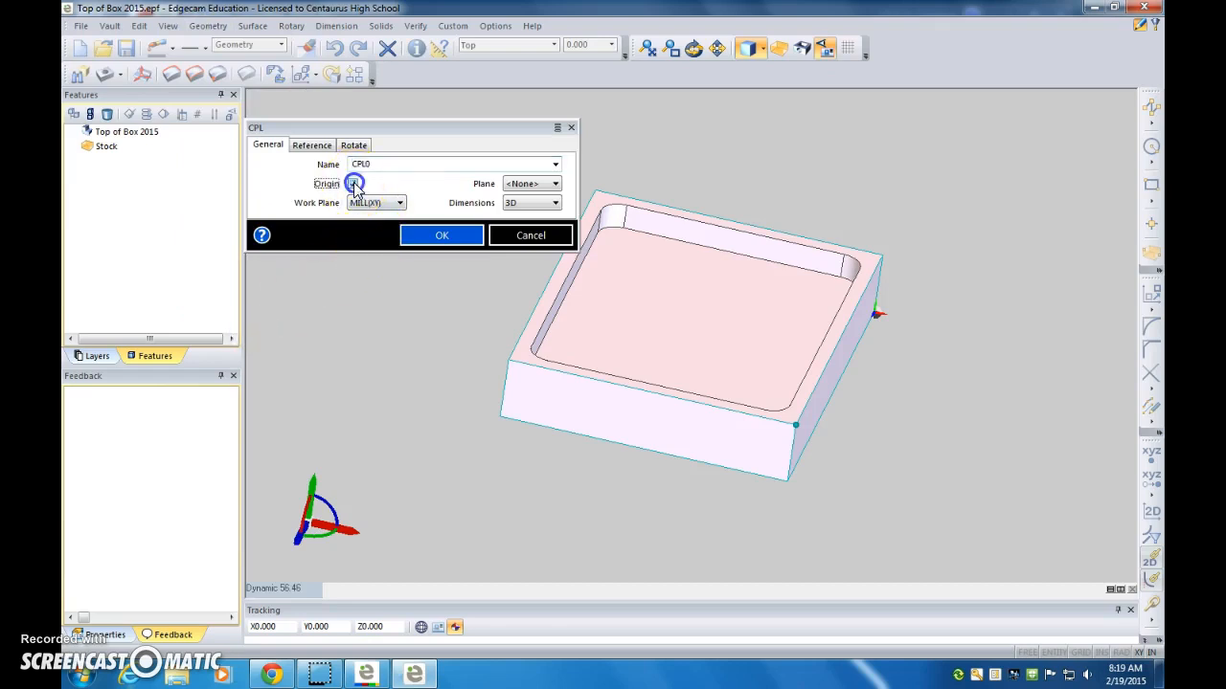
{"action": "left_click", "coordinate": [531, 183]}
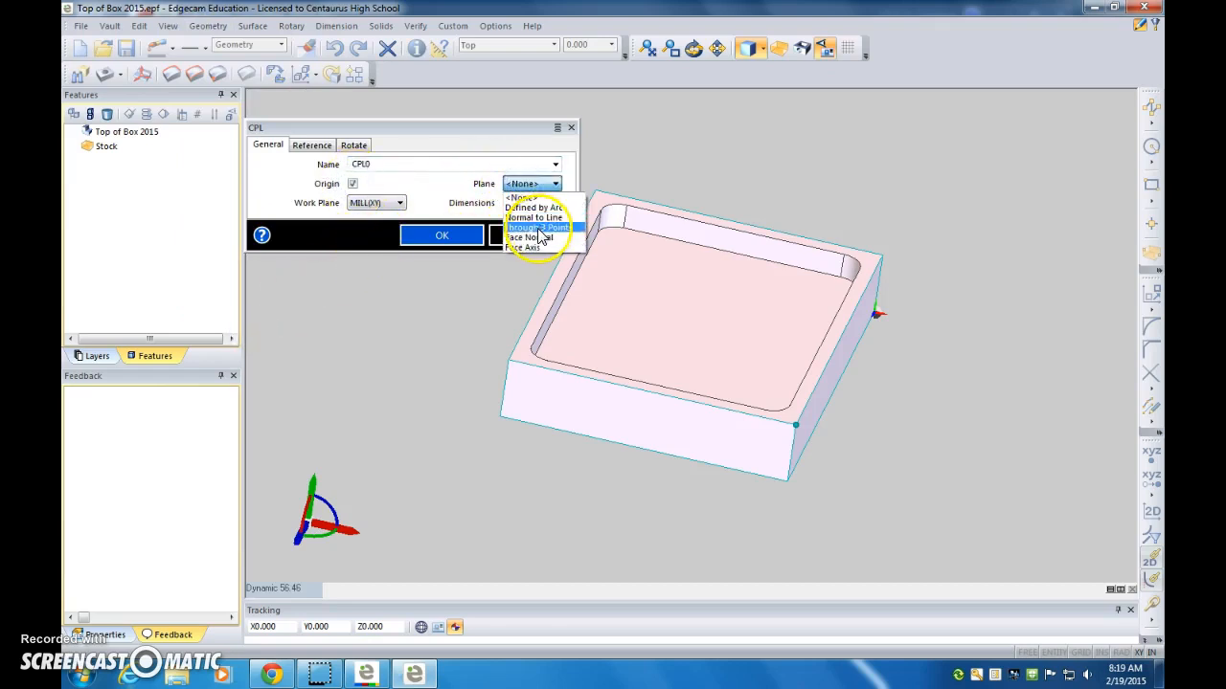
{"action": "left_click", "coordinate": [539, 228]}
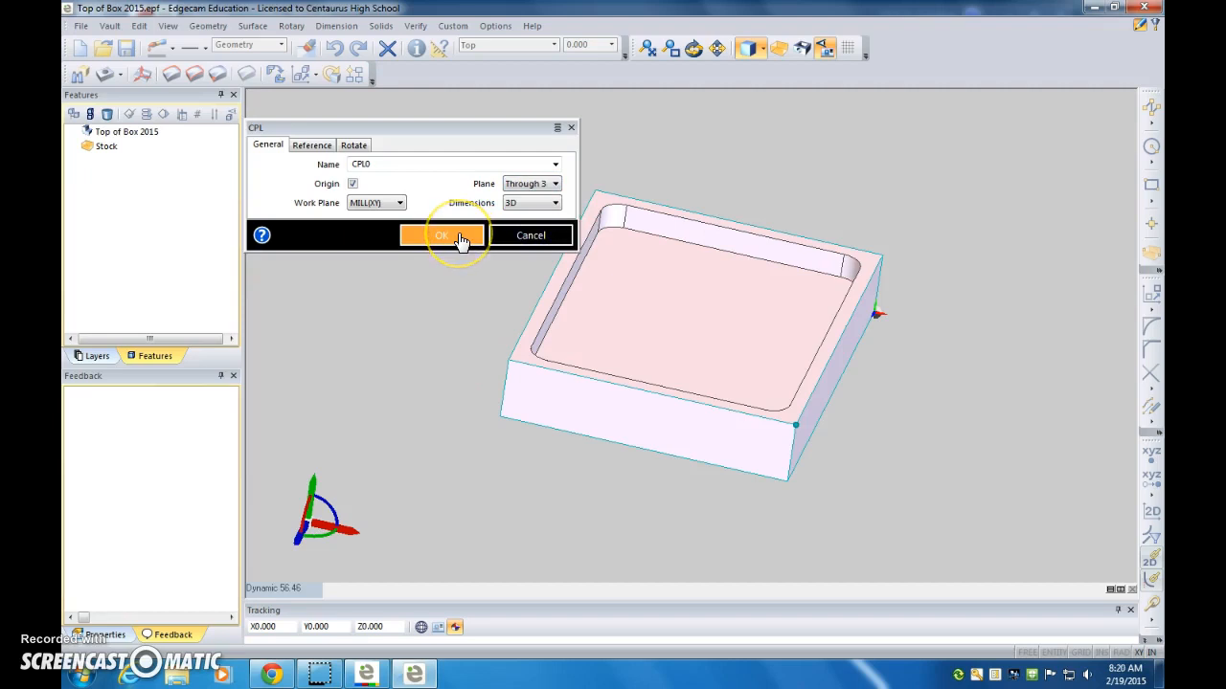
{"action": "left_click", "coordinate": [460, 237]}
Define the CPL plane by the top face's front-left, front-right and back-left corners, with its origin at the front-left corner
{"action": "middle_click_drag", "start_coordinate": [635, 375], "coordinate": [656, 322]}
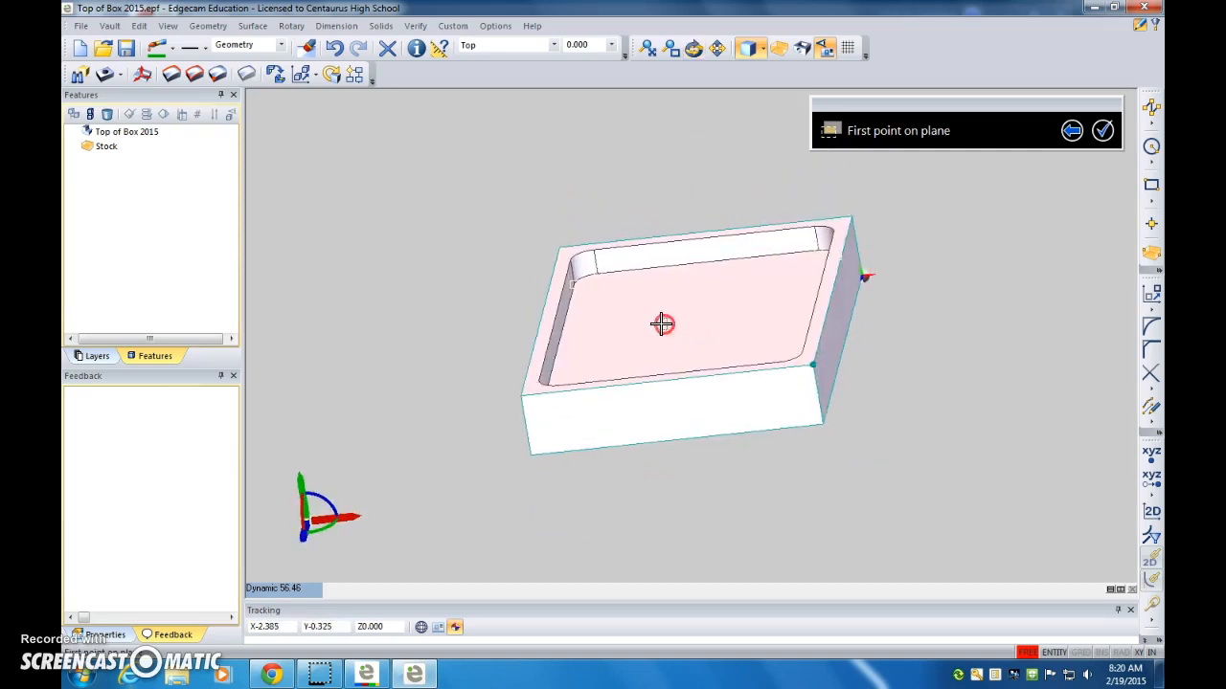
{"action": "left_click", "coordinate": [520, 394]}
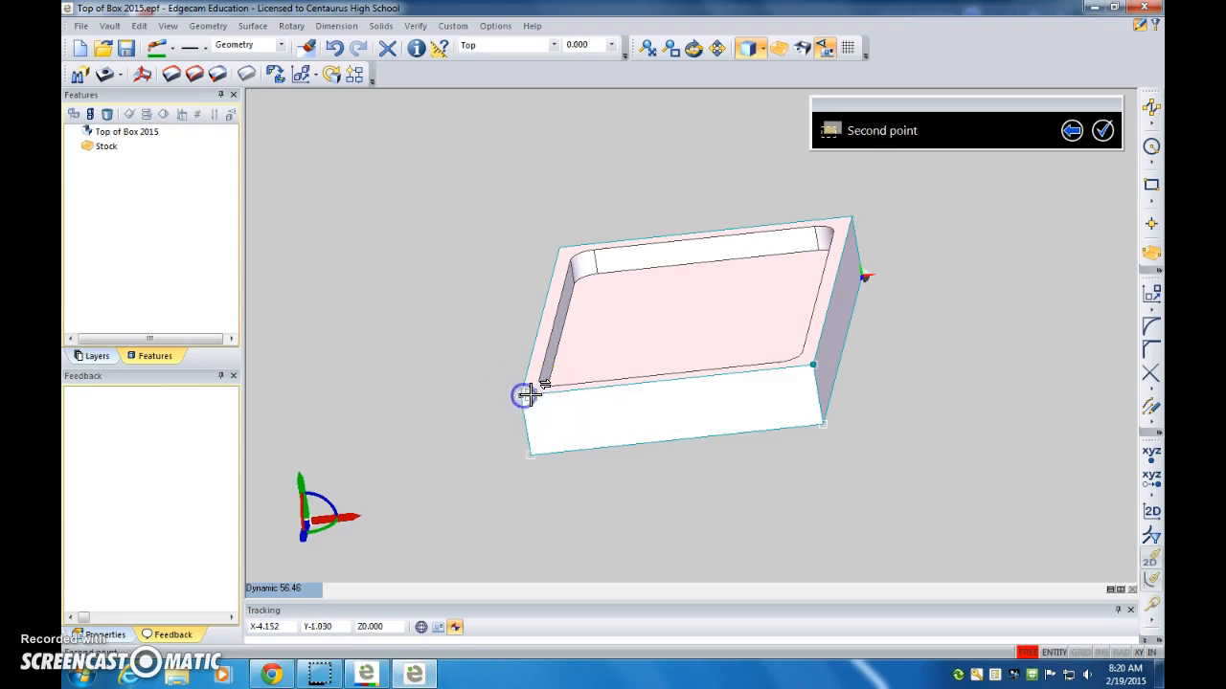
{"action": "left_click", "coordinate": [812, 365]}
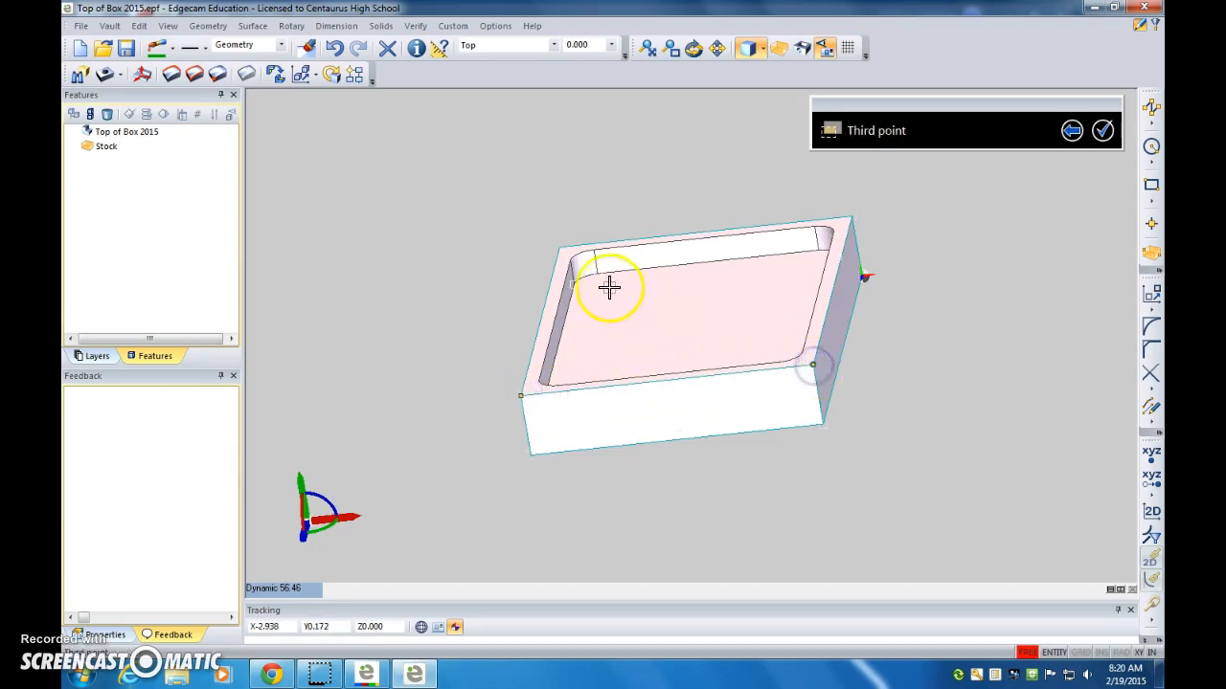
{"action": "left_click", "coordinate": [559, 246]}
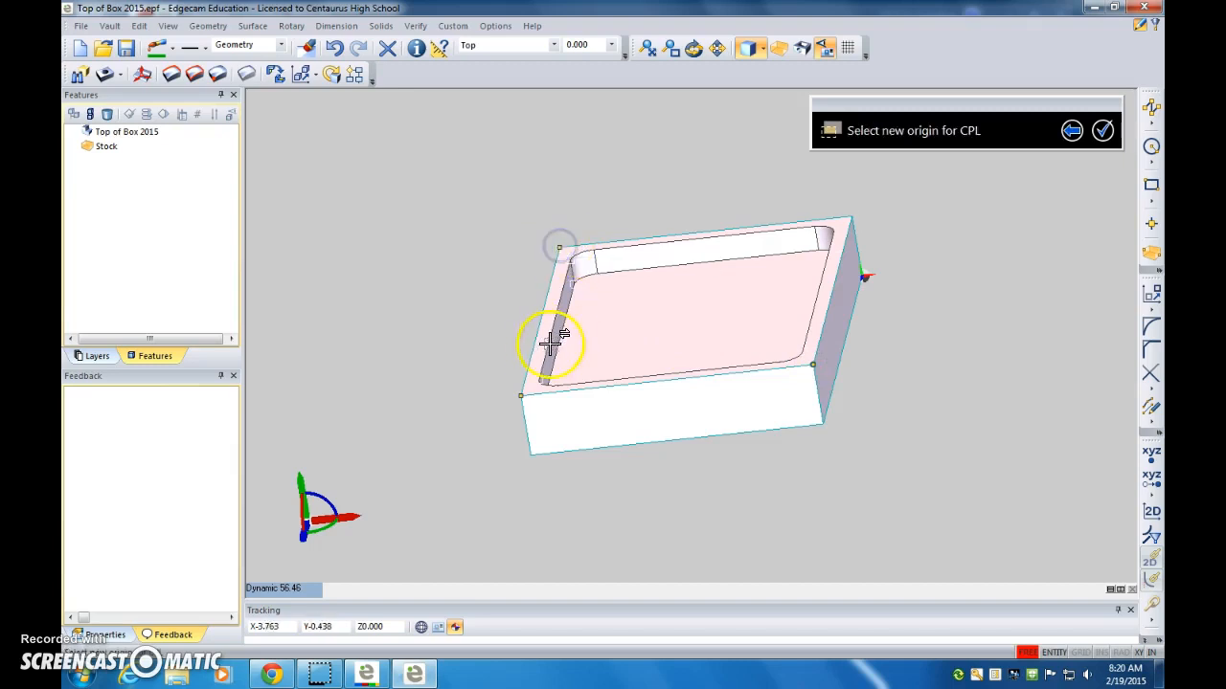
{"action": "left_click", "coordinate": [521, 395]}
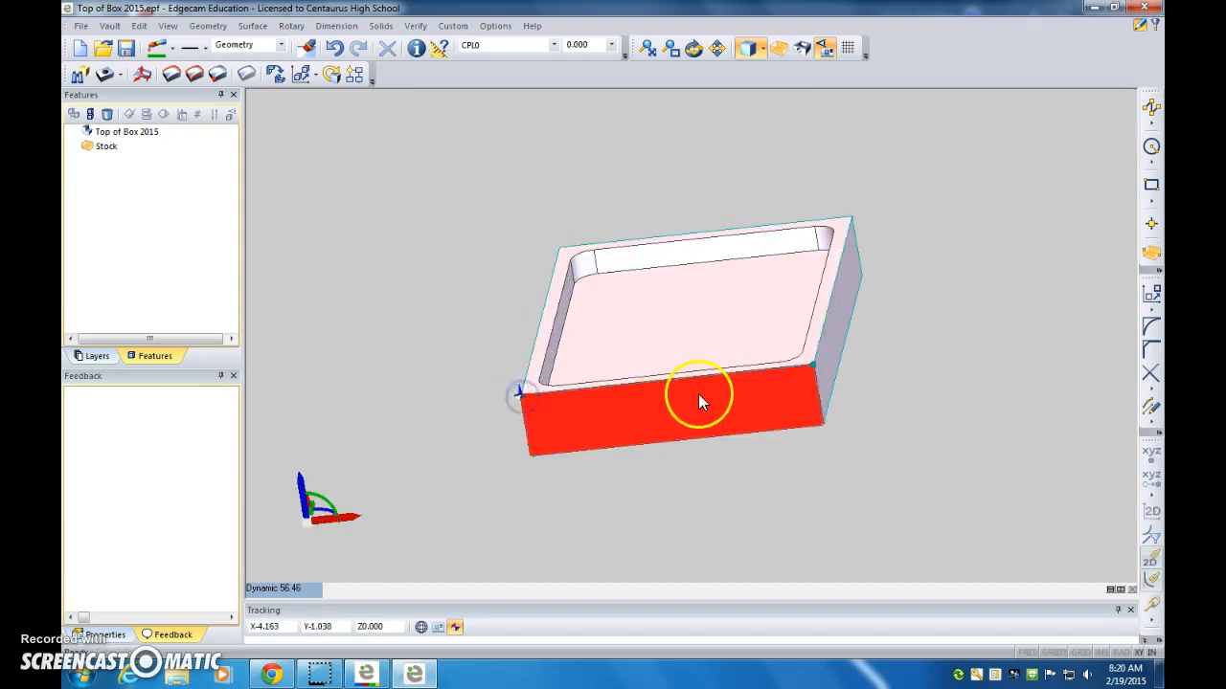
Run Feature Finder on the solid for 2D pockets, 2D bosses, open pockets, open mill, flat faces and vertical holes
{"action": "middle_click_drag", "start_coordinate": [756, 398], "coordinate": [731, 438]}
{"action": "right_click_drag", "start_coordinate": [730, 438], "coordinate": [745, 368]}
{"action": "right_click", "coordinate": [624, 354]}
{"action": "right_click_drag", "start_coordinate": [482, 327], "coordinate": [430, 326]}
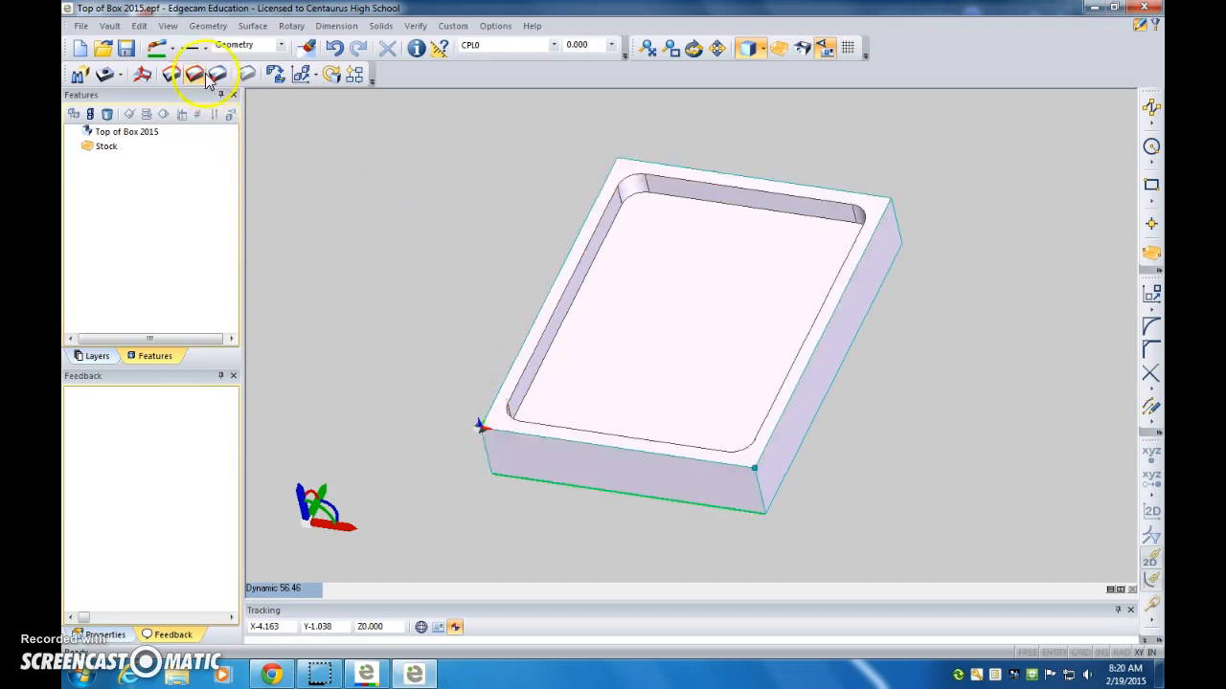
{"action": "left_click", "coordinate": [78, 82]}
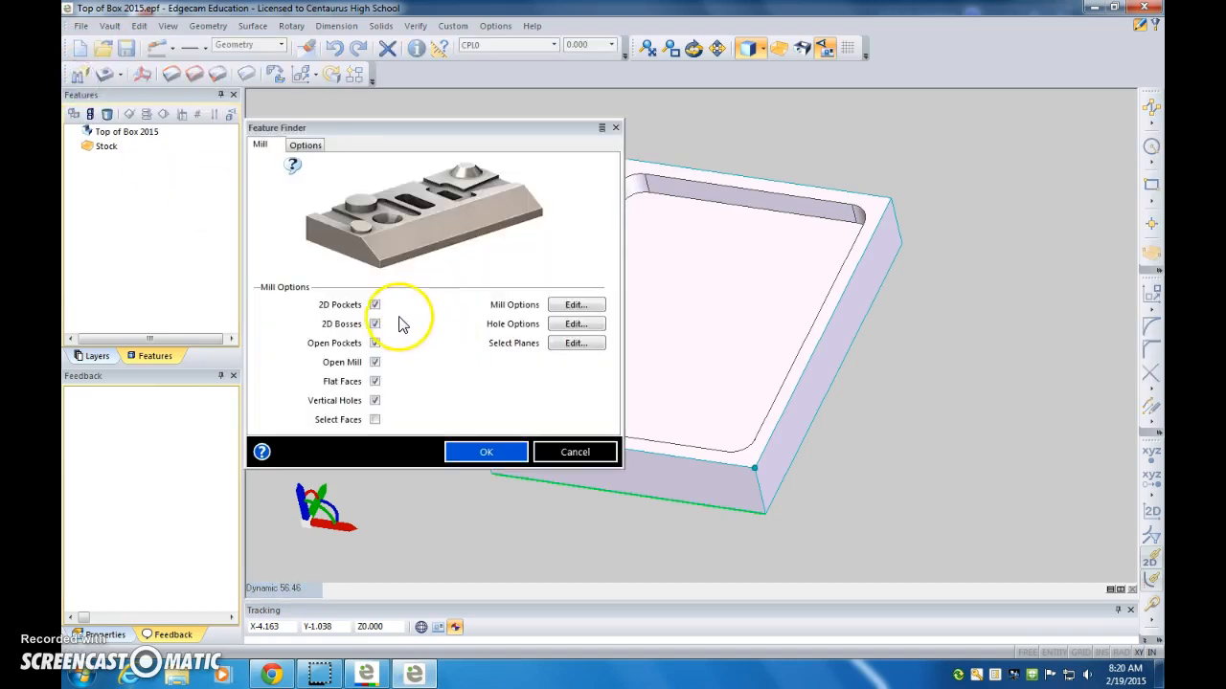
{"action": "left_click", "coordinate": [485, 456]}
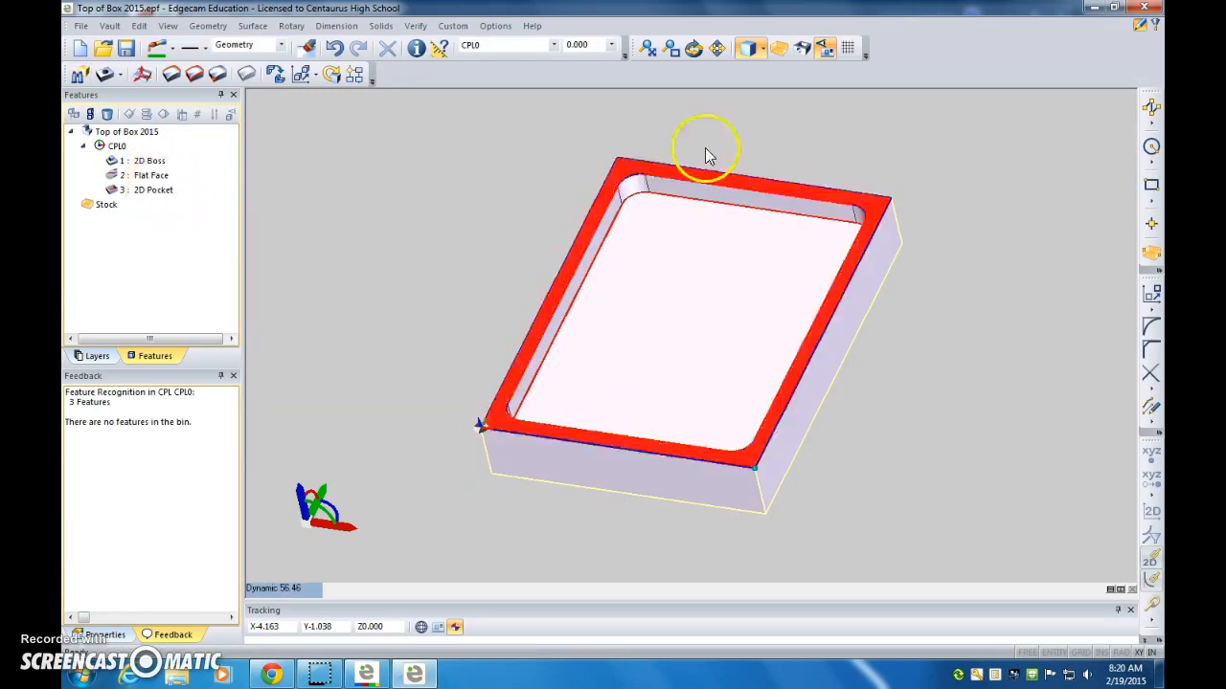
Create a milling sequence using the prolight 1000.mcp machine tool, initial CPL0 and an absolute datum
{"action": "left_click", "coordinate": [1155, 27]}
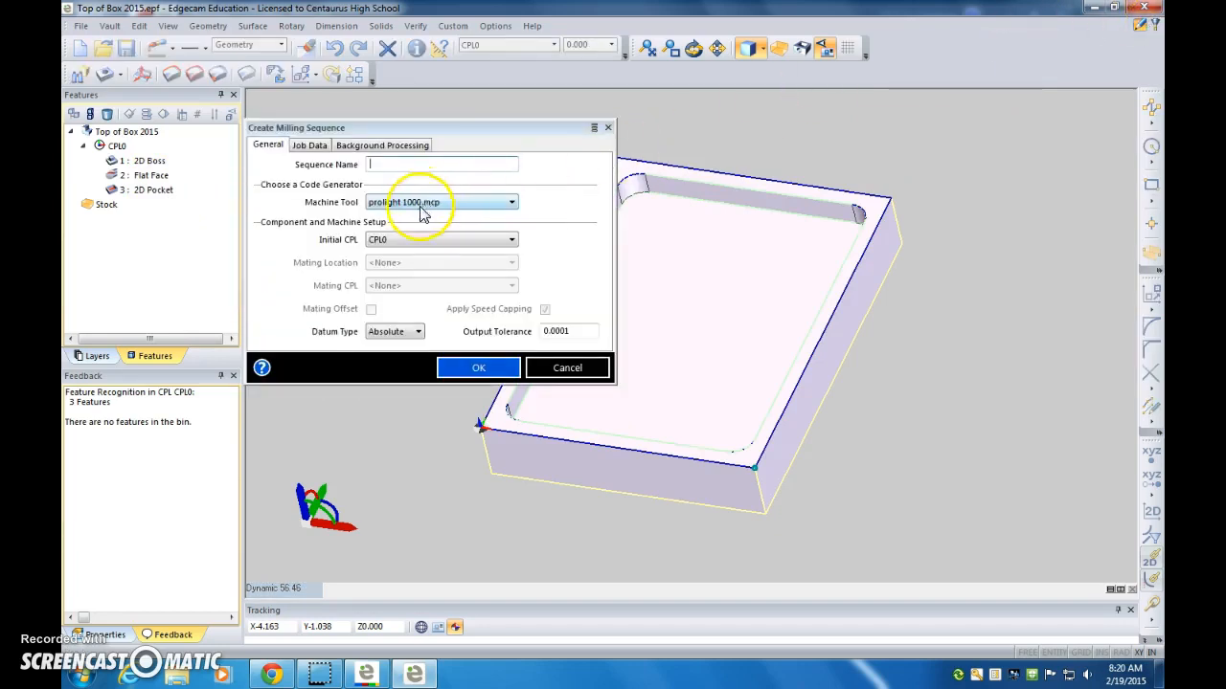
{"action": "left_click", "coordinate": [484, 370]}
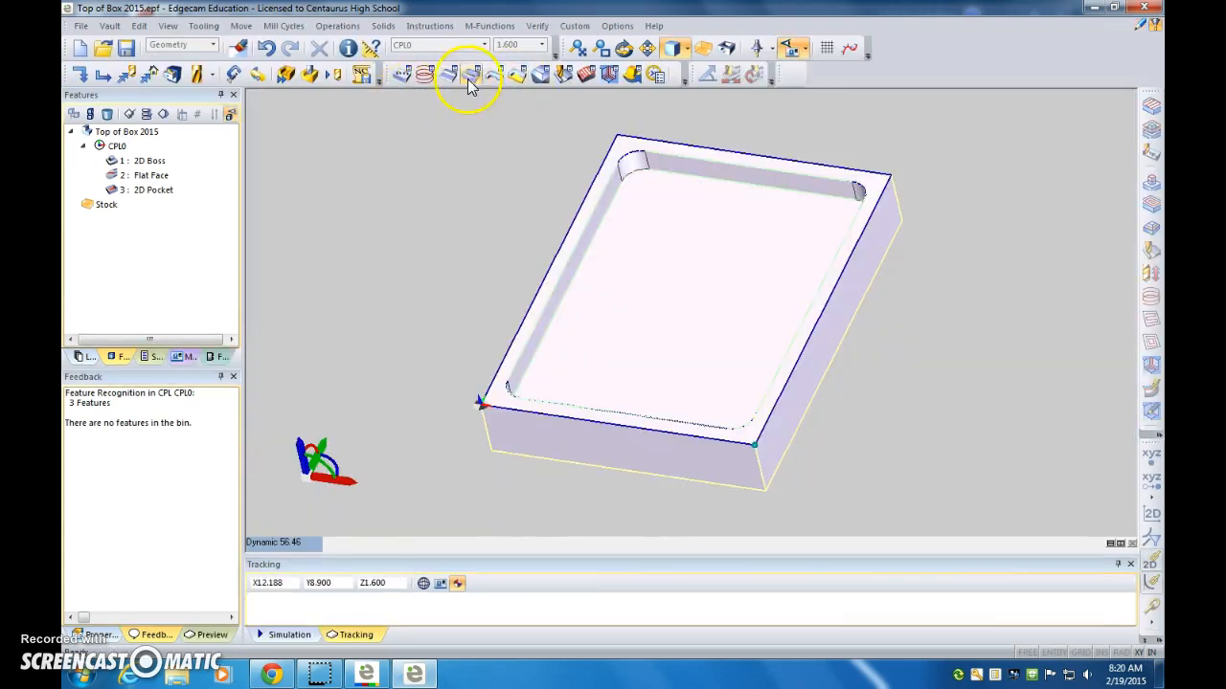
Start a Roughing operation and choose the 2D Pocket feature as the geometry to machine
{"action": "left_click", "coordinate": [469, 79]}
{"action": "left_click", "coordinate": [153, 191]}
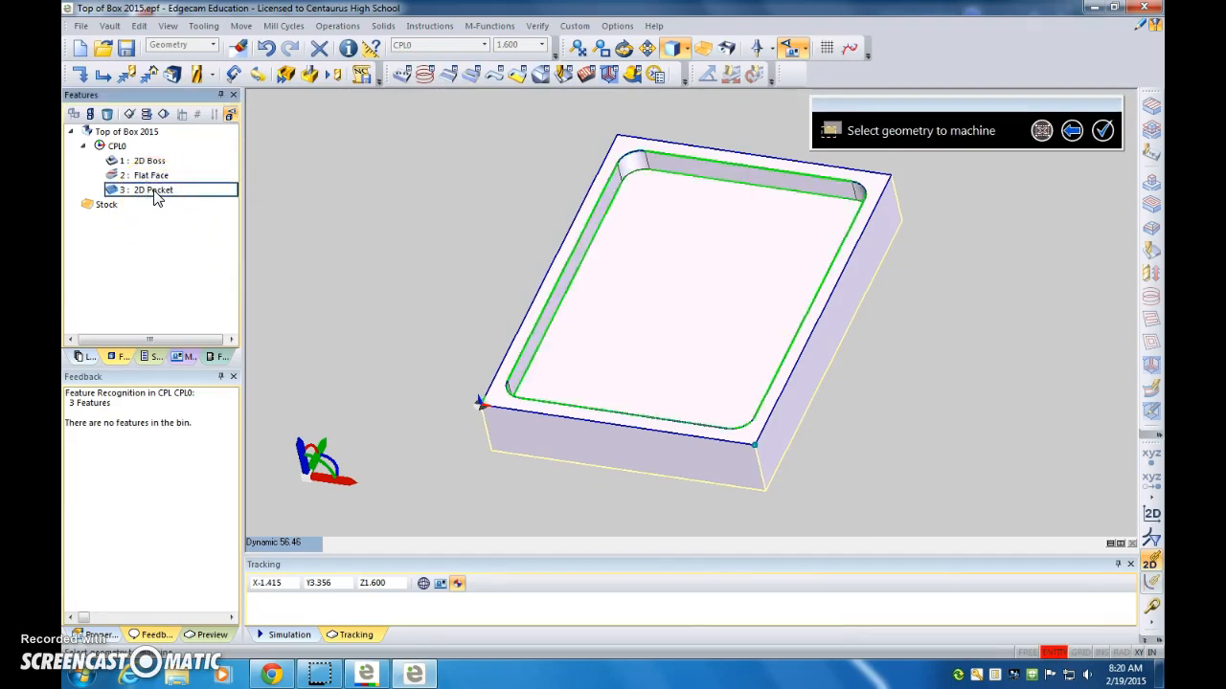
{"action": "right_click", "coordinate": [154, 192]}
{"action": "right_click", "coordinate": [154, 190]}
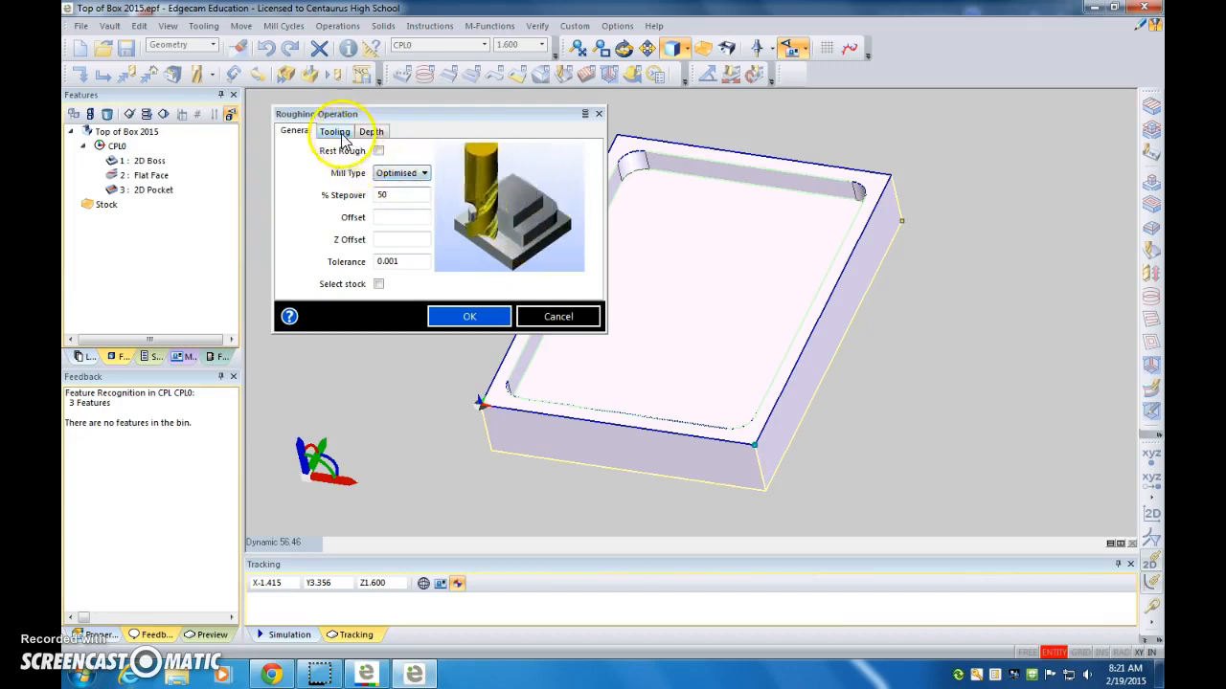
Generate the roughing with the Optimised mill type, a 0.25 diameter tool and the cut increment set to 0.15
{"action": "left_click", "coordinate": [385, 173]}
{"action": "left_click", "coordinate": [399, 209]}
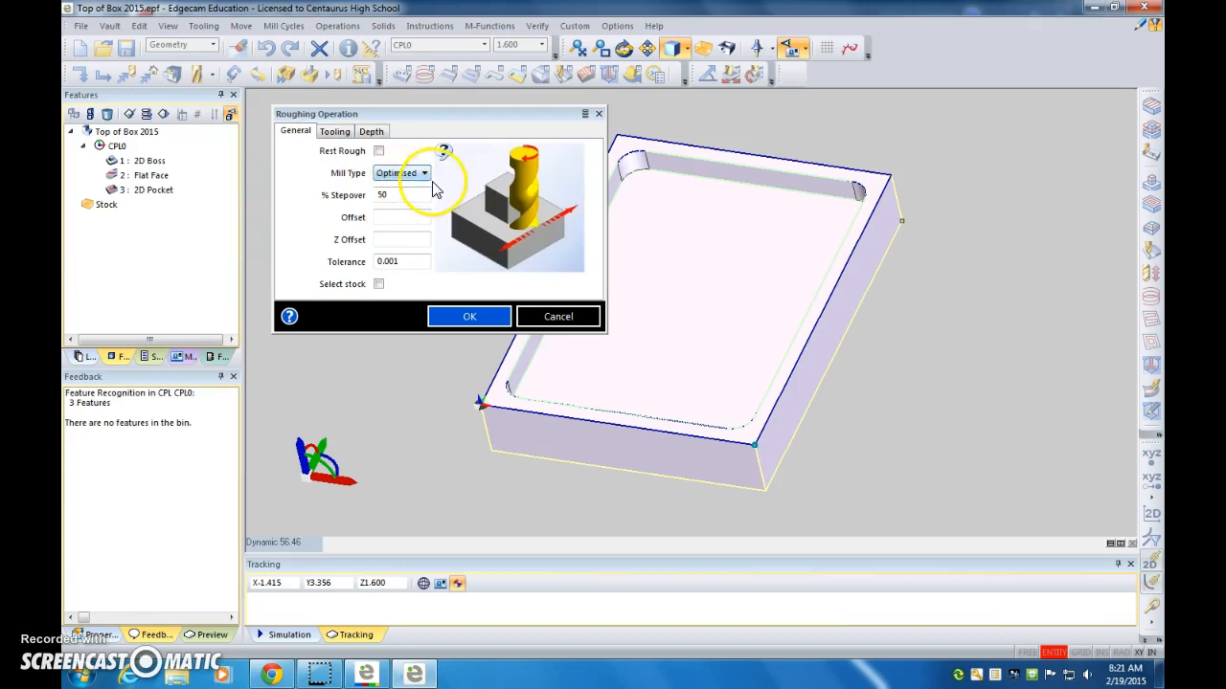
{"action": "left_click", "coordinate": [332, 131]}
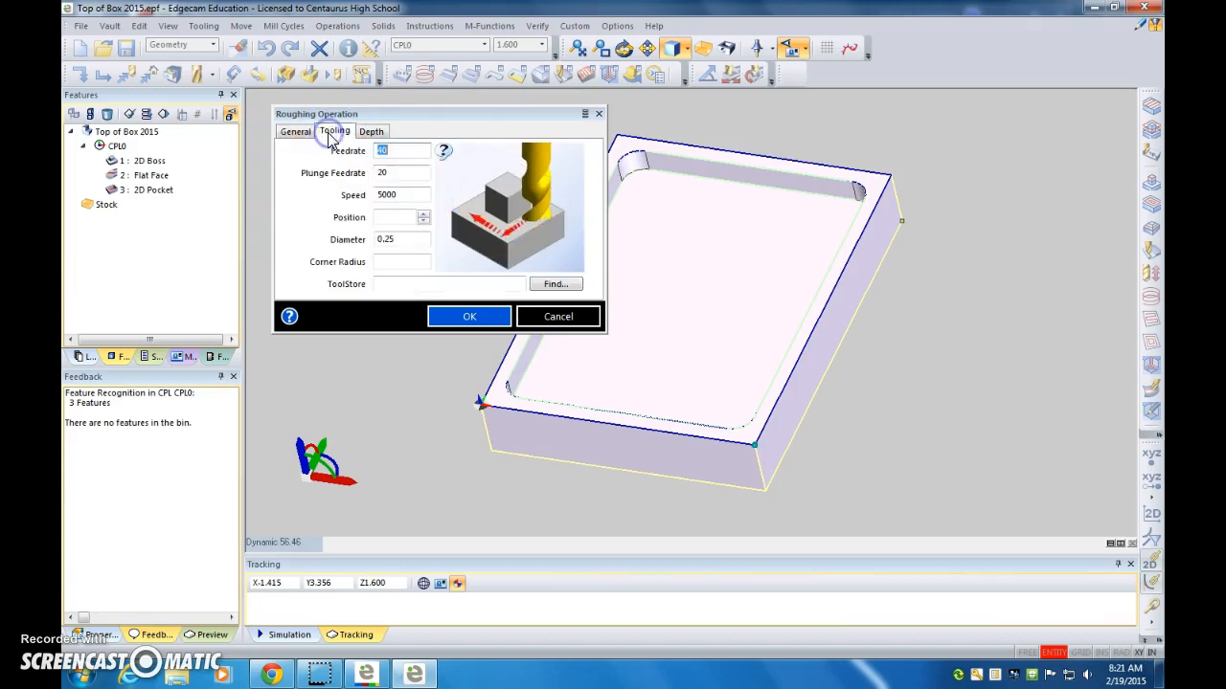
{"action": "left_click", "coordinate": [398, 172]}
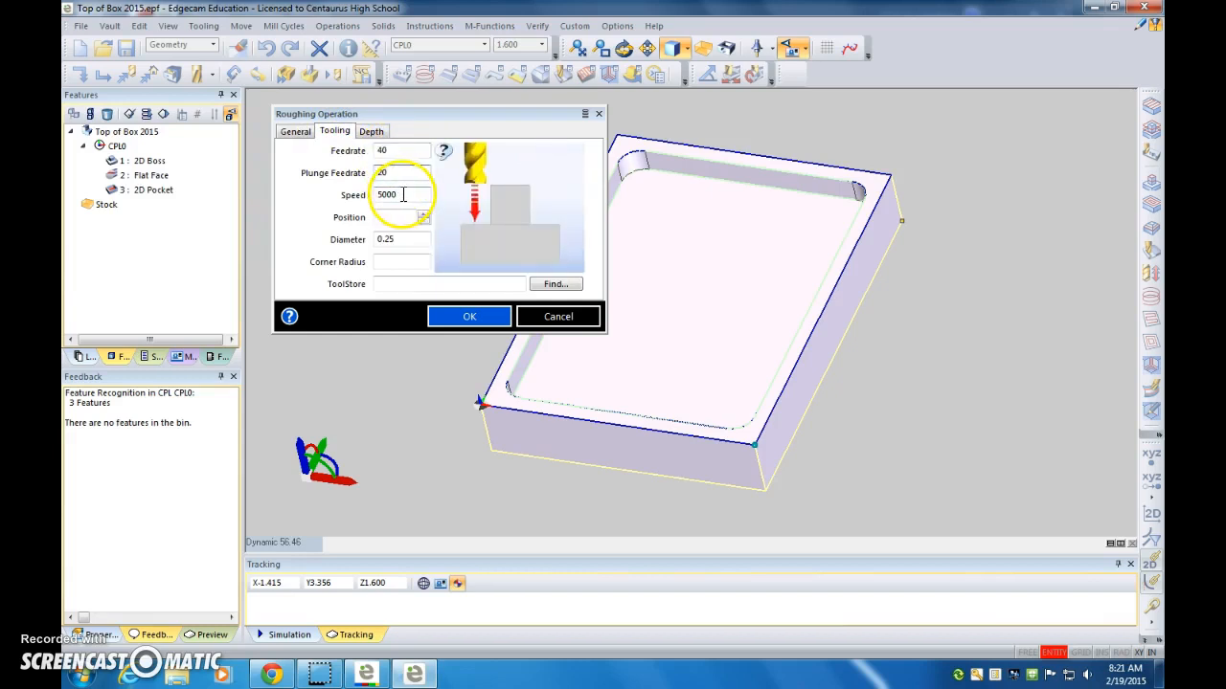
{"action": "left_click", "coordinate": [399, 241]}
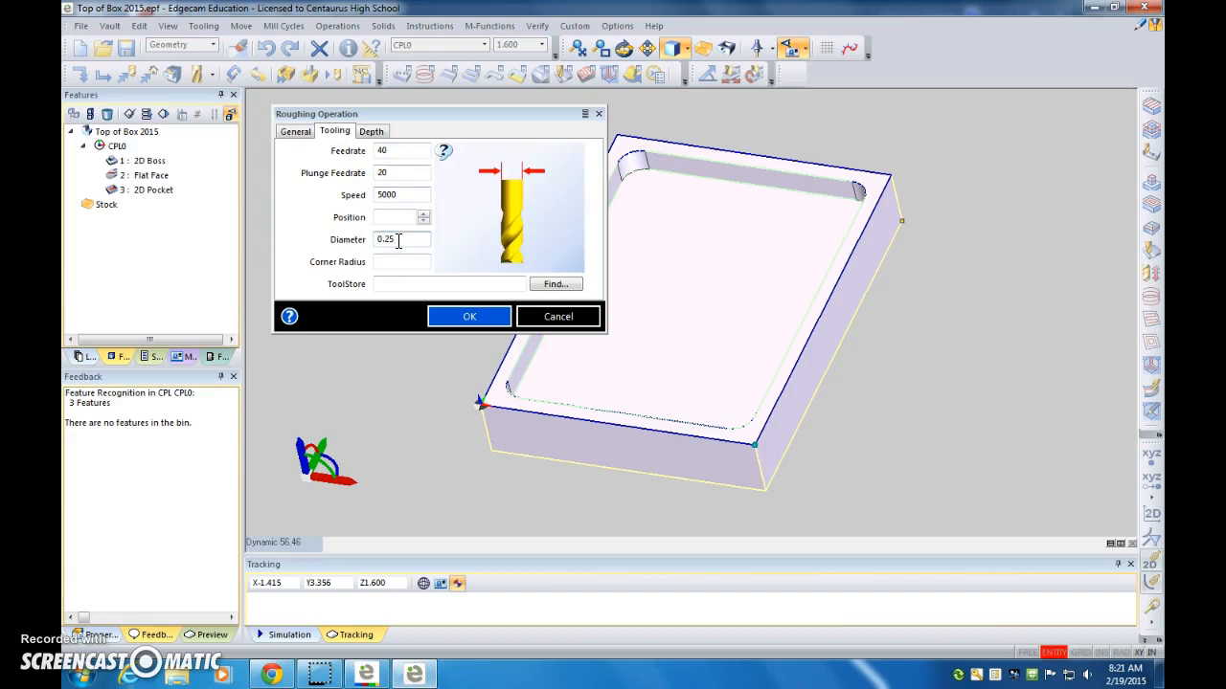
{"action": "left_click", "coordinate": [377, 135]}
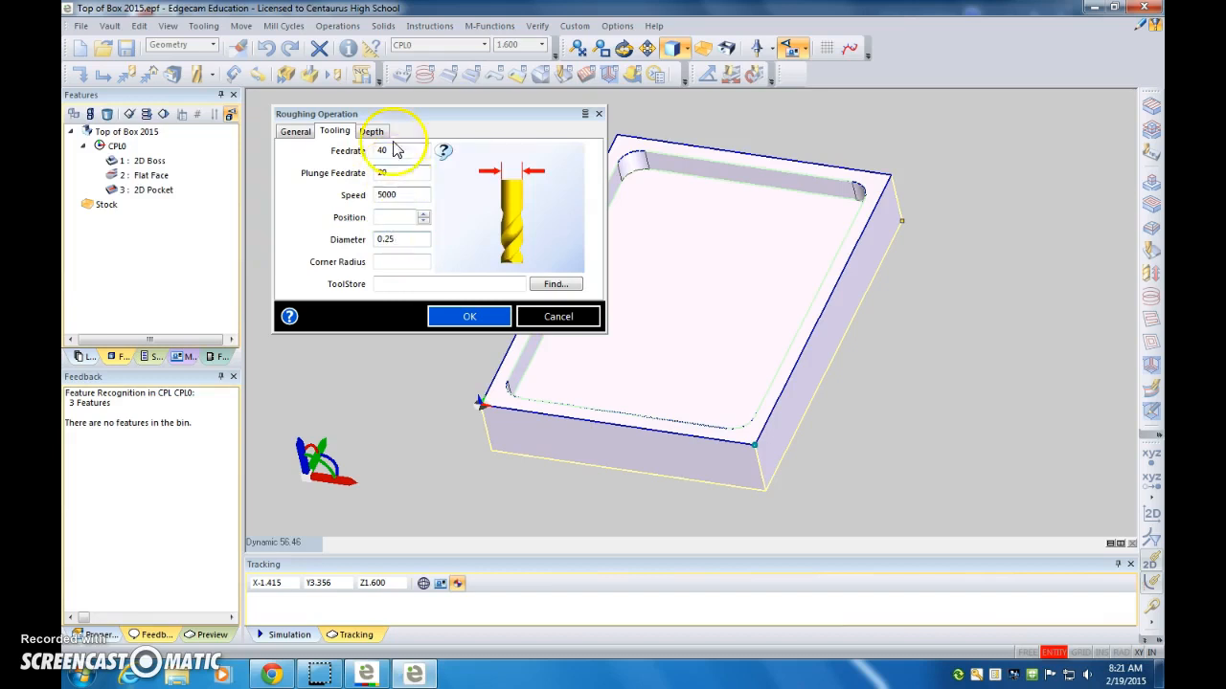
{"action": "left_click", "coordinate": [377, 135]}
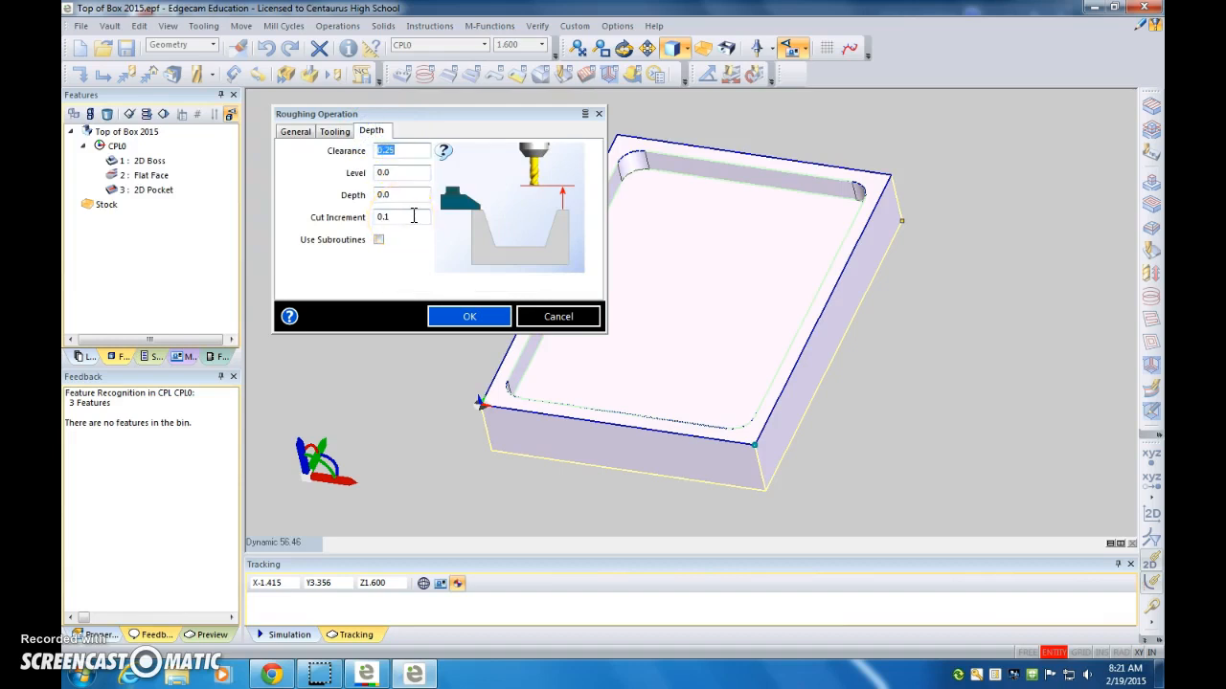
{"action": "left_click", "coordinate": [466, 318]}
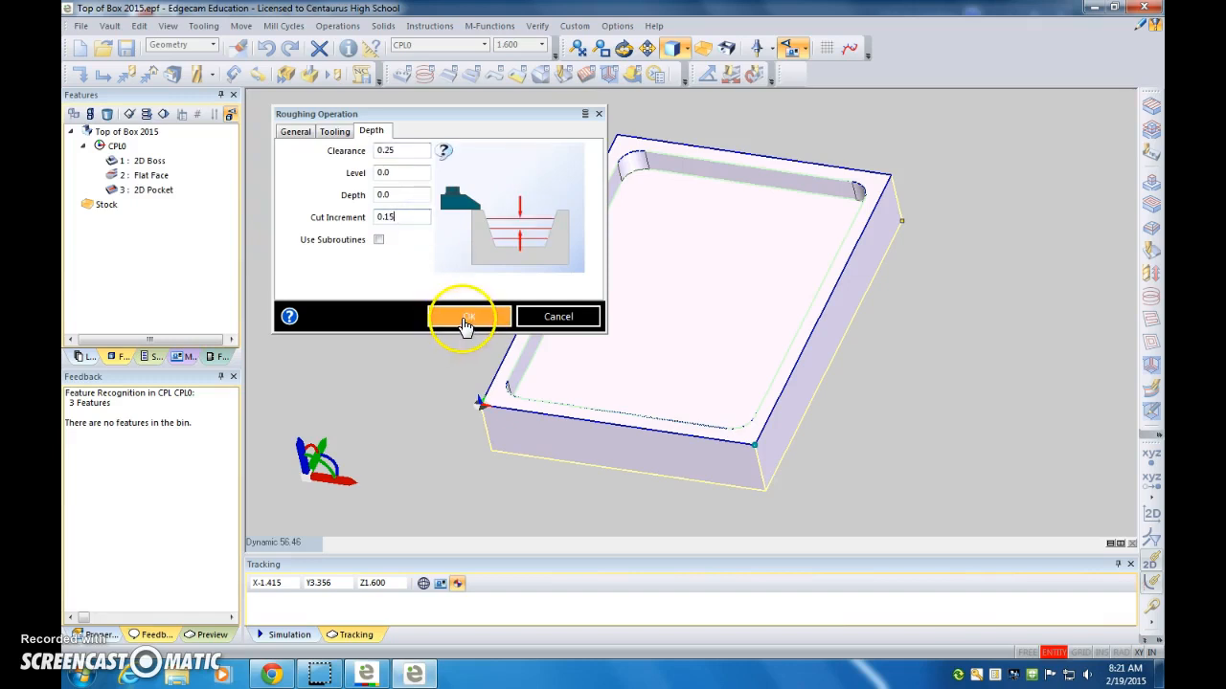
Simulate the roughing of the pocket through to the end of the job, then close the simulator
{"action": "left_click", "coordinate": [316, 77]}
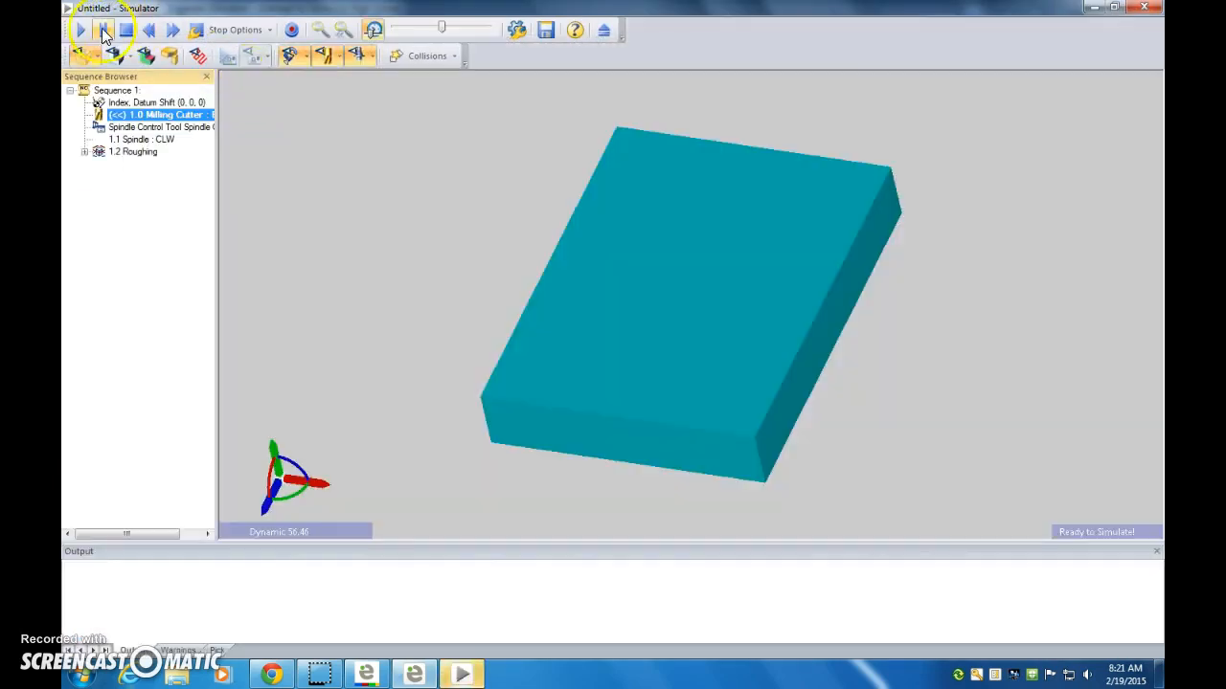
{"action": "left_click", "coordinate": [86, 33]}
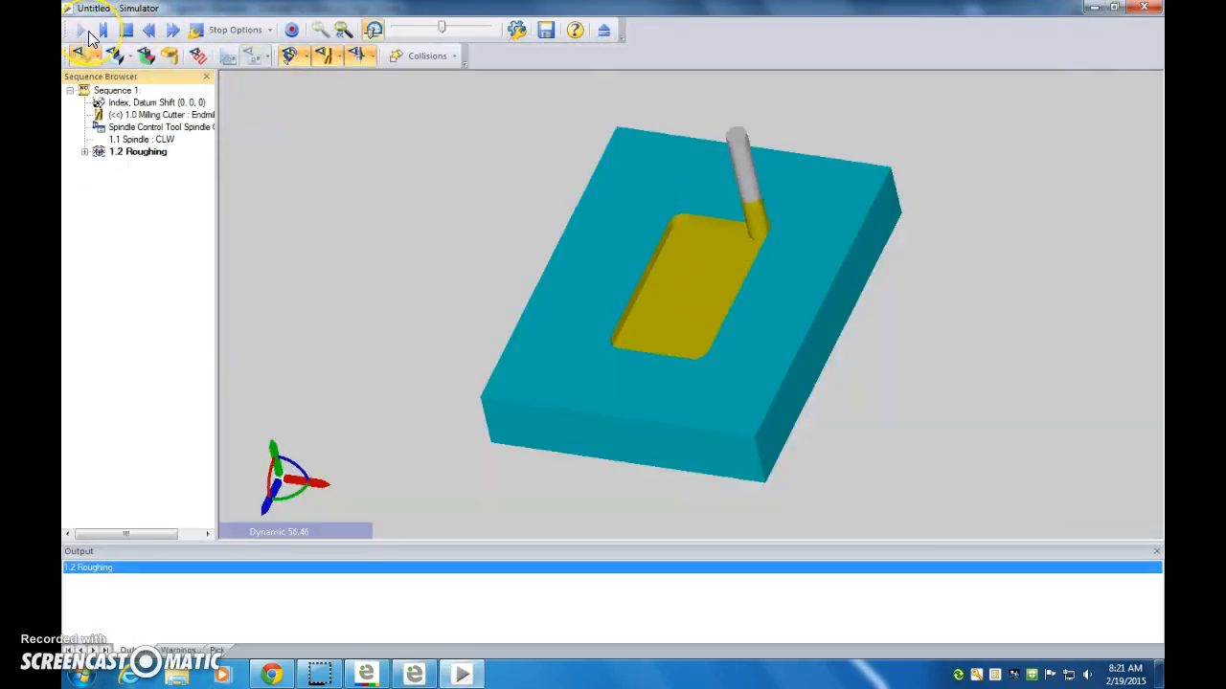
{"action": "left_click", "coordinate": [173, 31]}
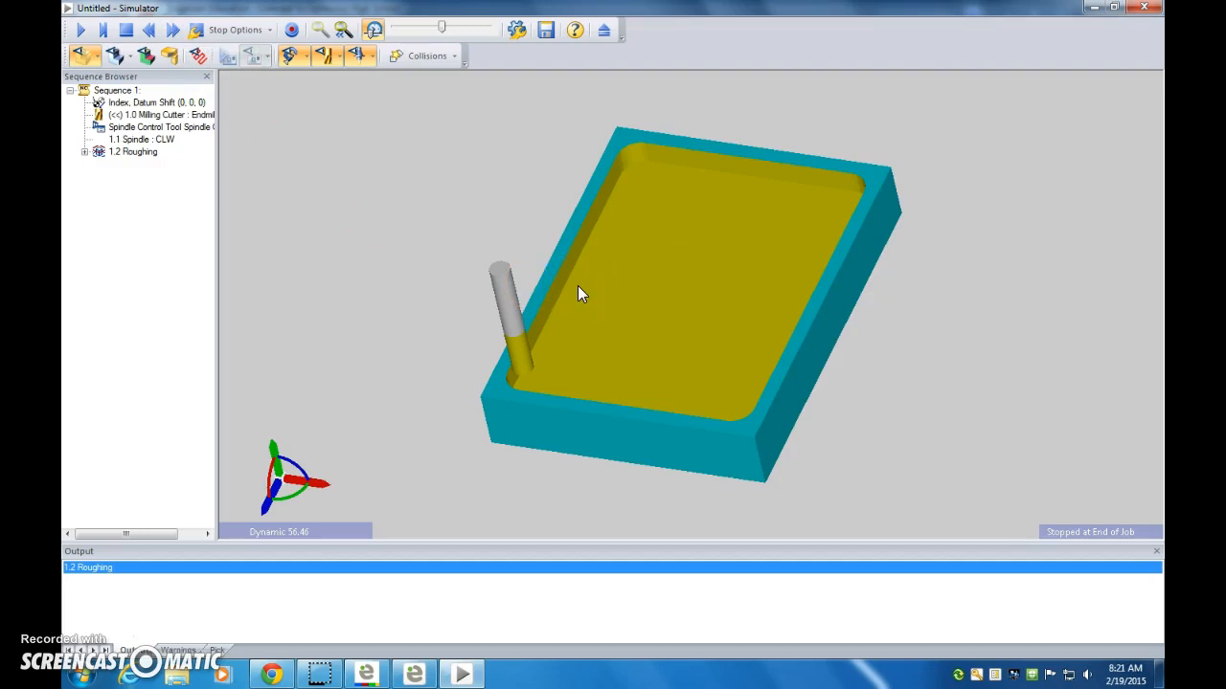
{"action": "left_click", "coordinate": [1148, 10]}
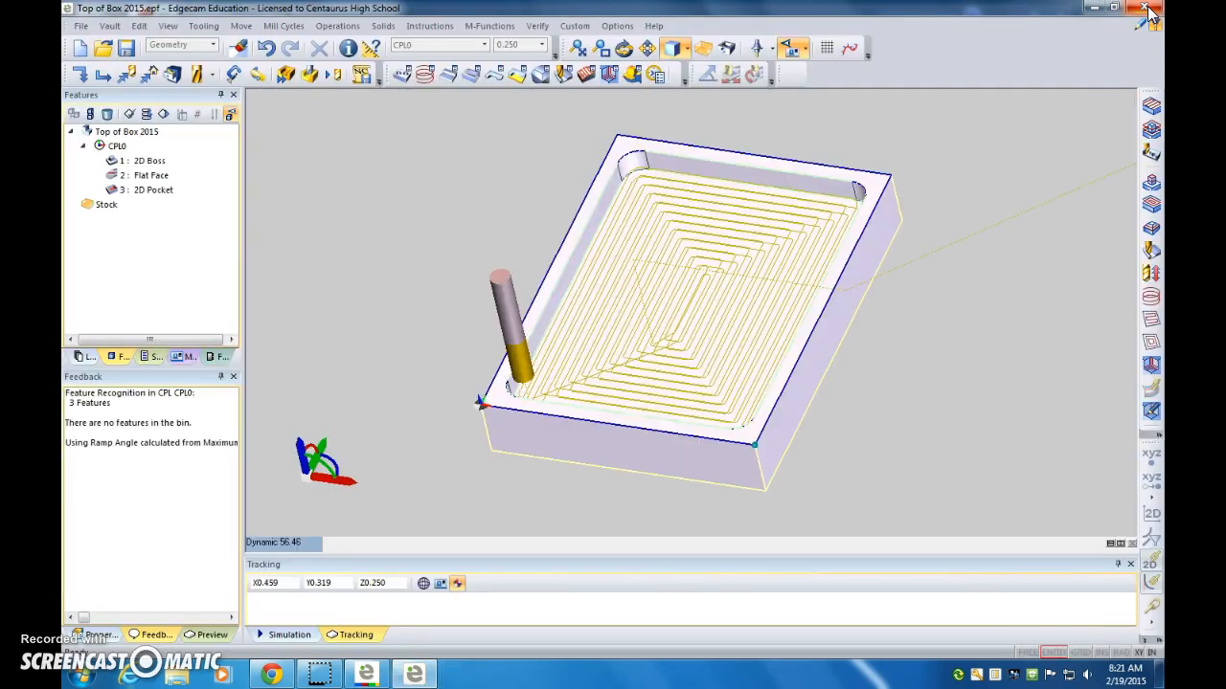
Generate the CNC code as Top of Box 2015.nc, overwriting the existing file, and enter the programmer's name
{"action": "left_click", "coordinate": [361, 77]}
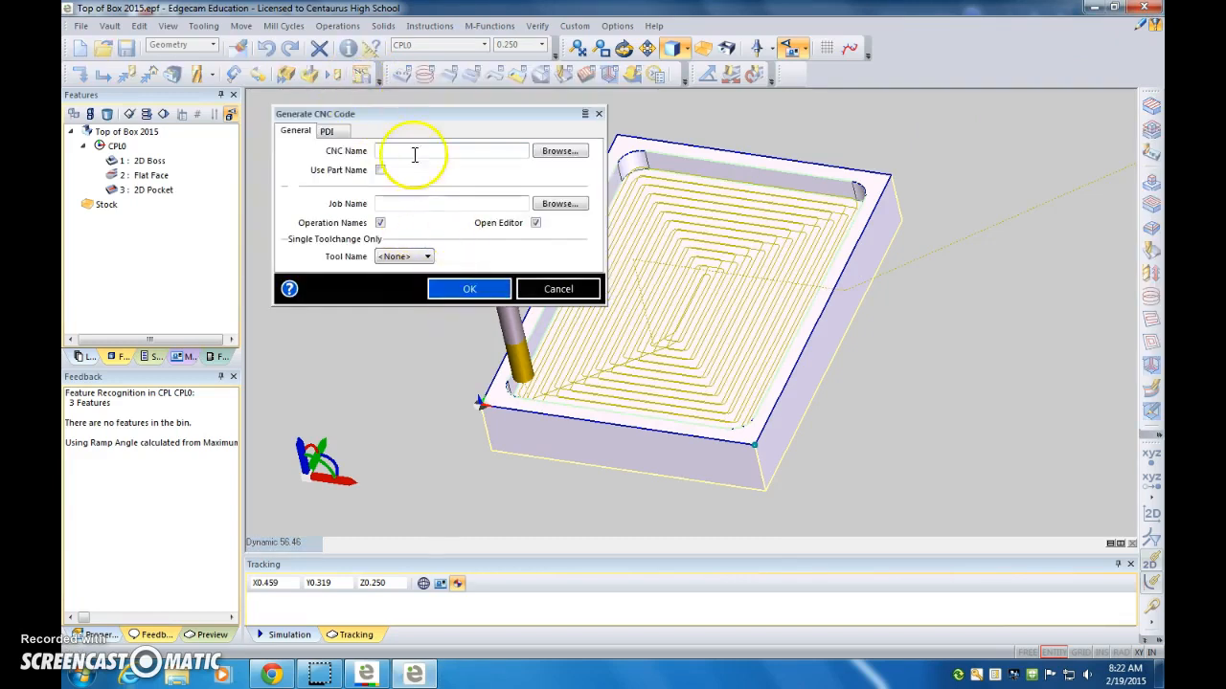
{"action": "left_click", "coordinate": [469, 291]}
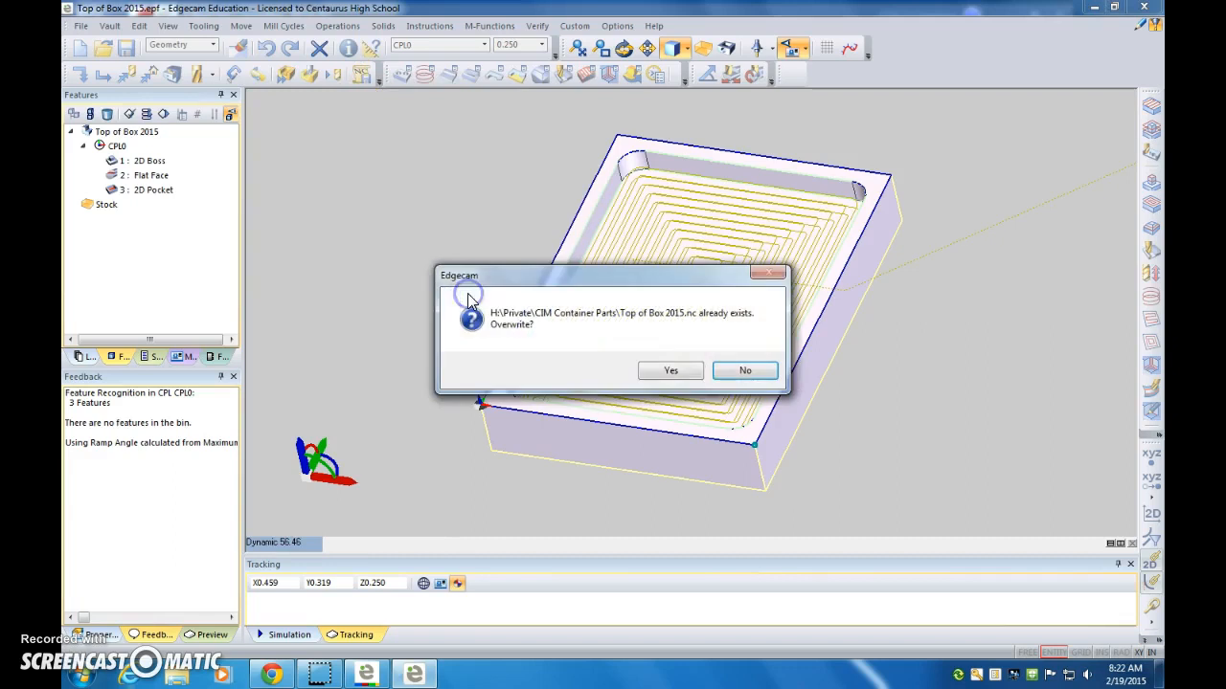
{"action": "left_click", "coordinate": [674, 373]}
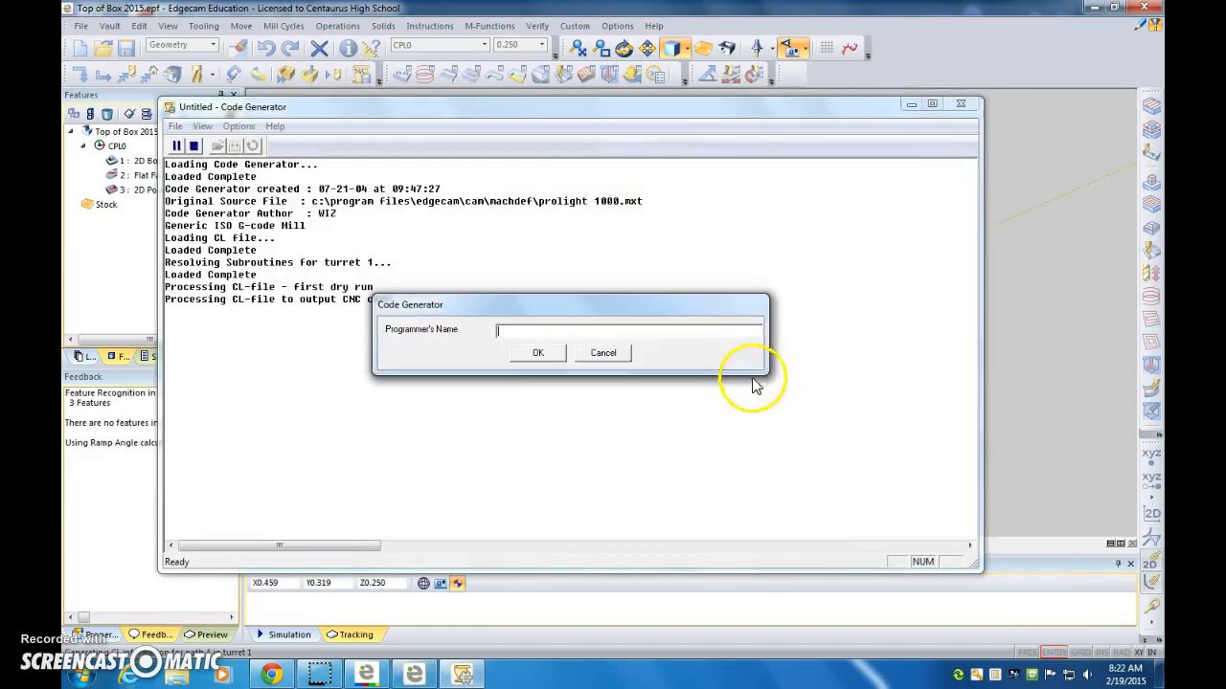
{"action": "left_click", "coordinate": [503, 328]}
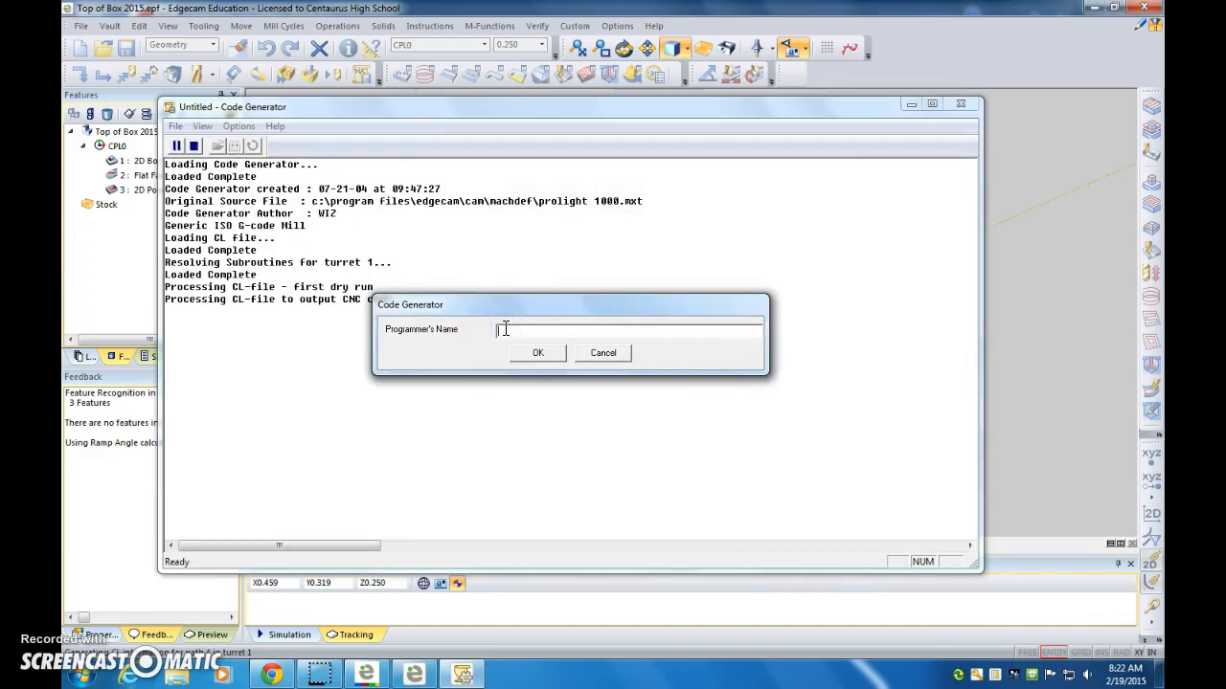
{"action": "type", "text": "Bob Hope"}
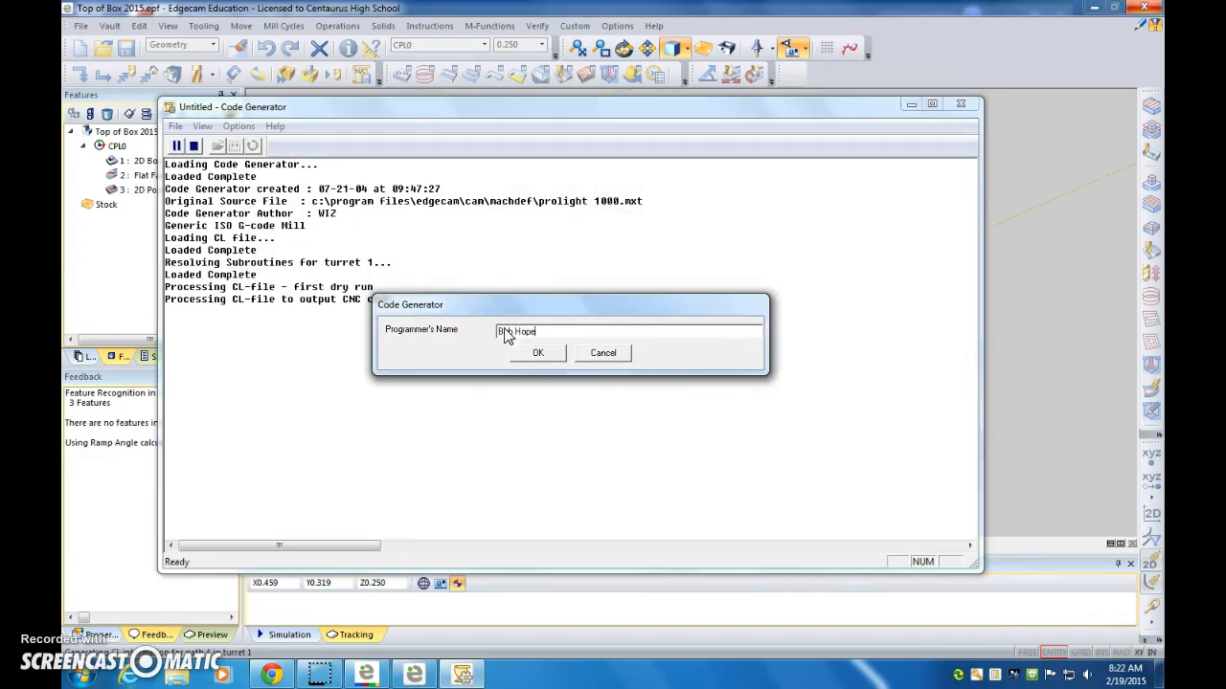
{"action": "key", "text": "Return"}
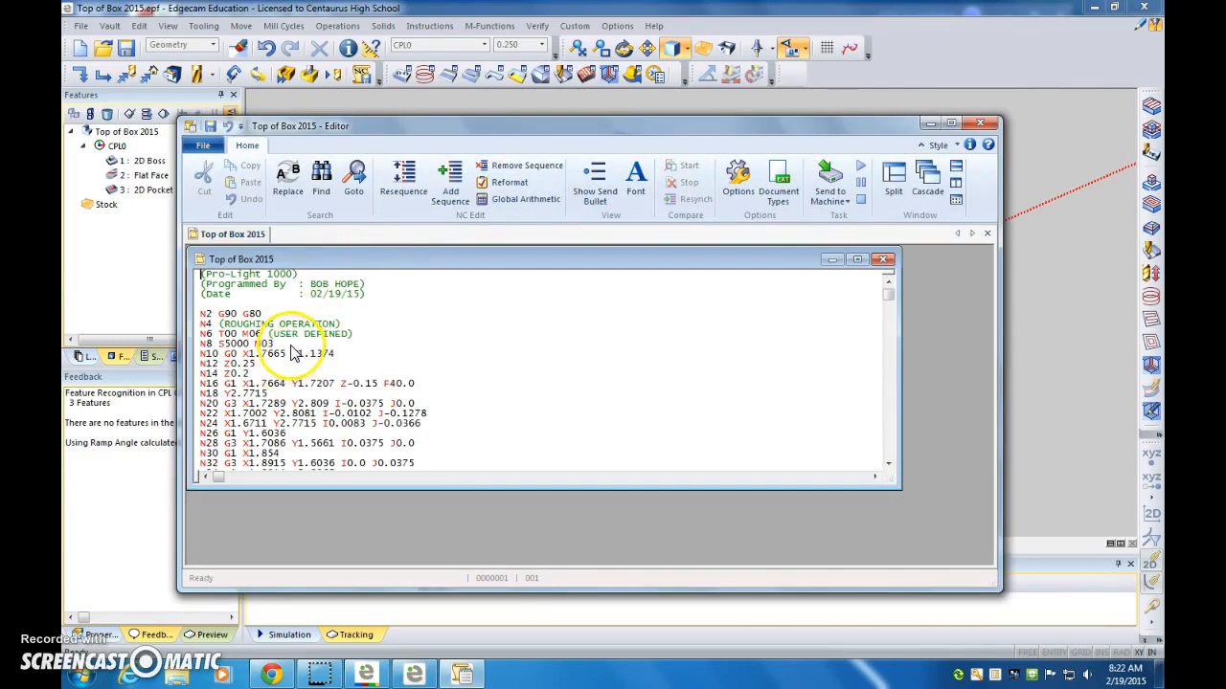
Delete the N6 tool change line (T00 M06) from the generated code, save the file and close the editor
{"action": "left_click_drag", "start_coordinate": [356, 335], "coordinate": [220, 337]}
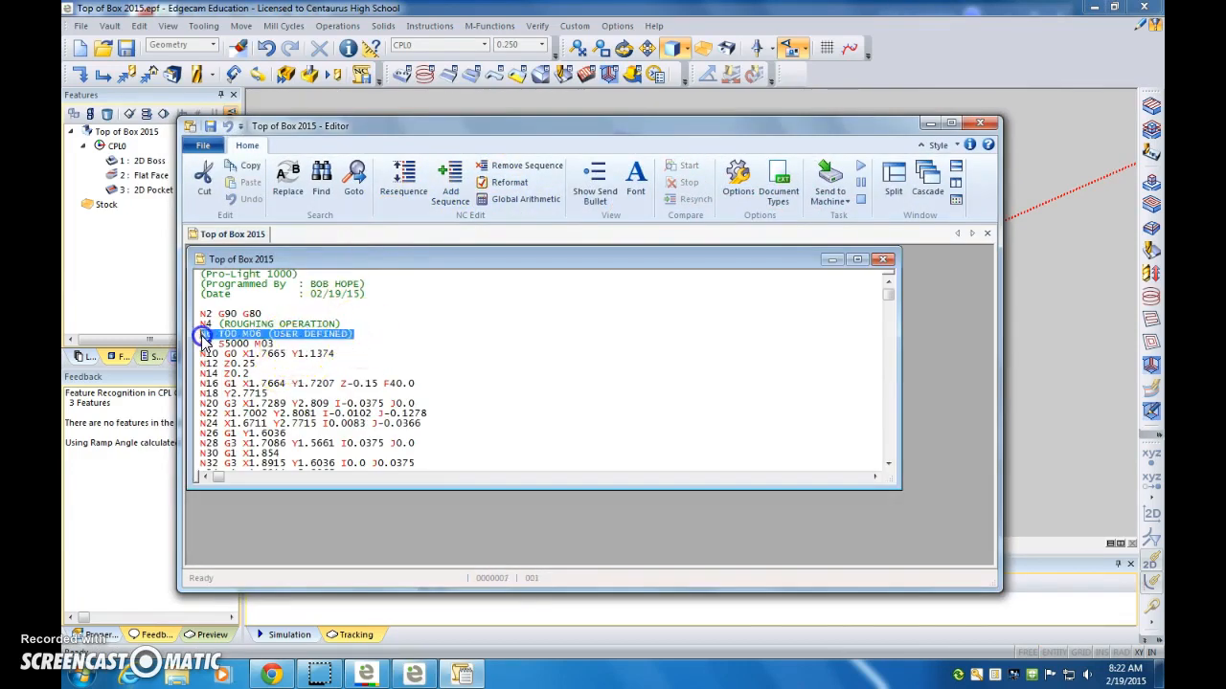
{"action": "key", "text": "Delete"}
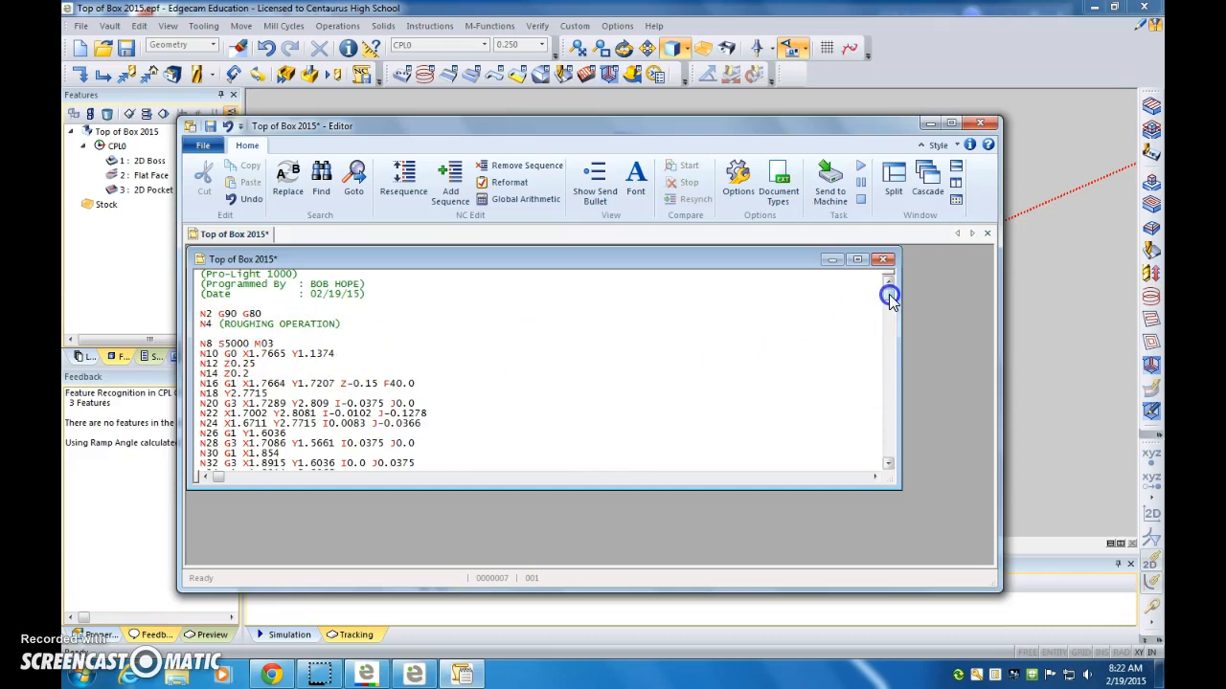
{"action": "mouse_move", "coordinate": [889, 298]}
{"action": "left_mouse_down"}
{"action": "mouse_move", "coordinate": [899, 455]}
{"action": "mouse_move", "coordinate": [890, 281]}
{"action": "left_mouse_up"}
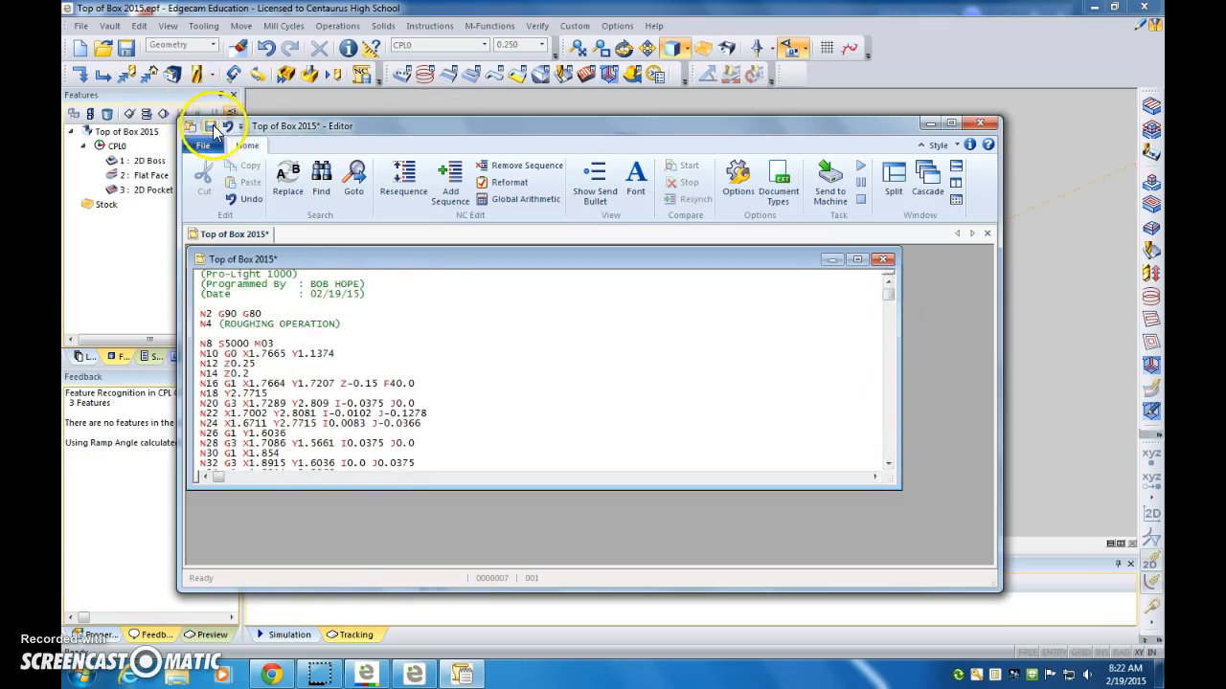
{"action": "left_click", "coordinate": [211, 126]}
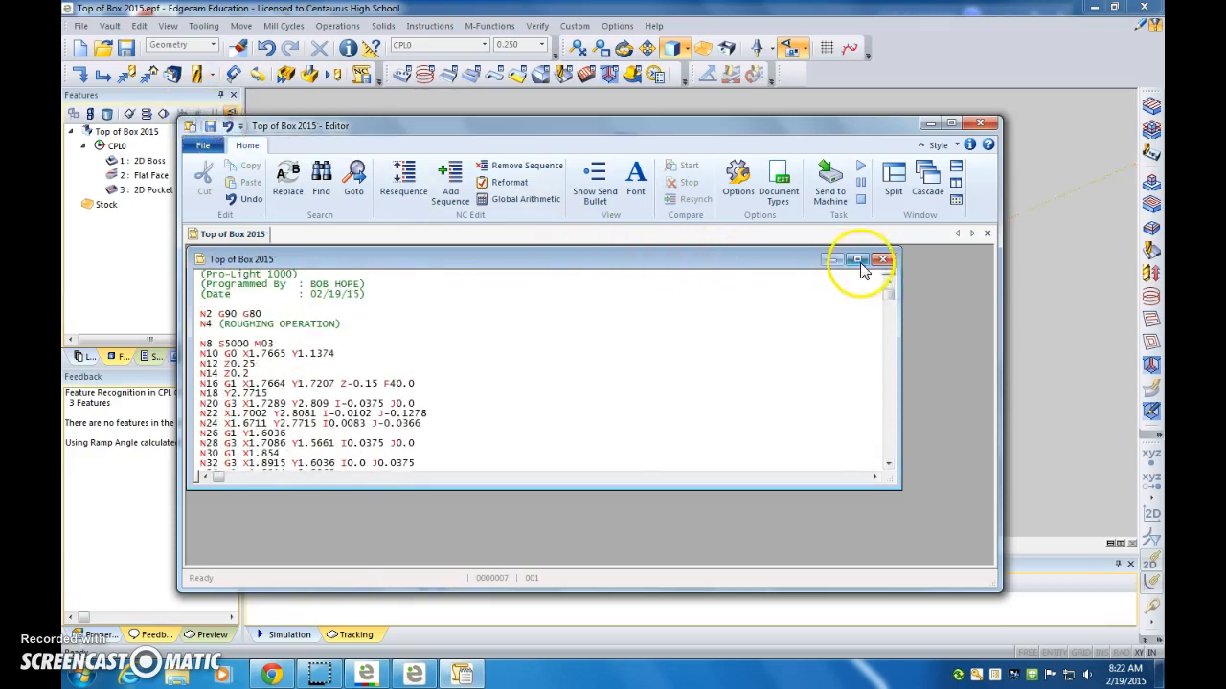
{"action": "left_click", "coordinate": [979, 125]}
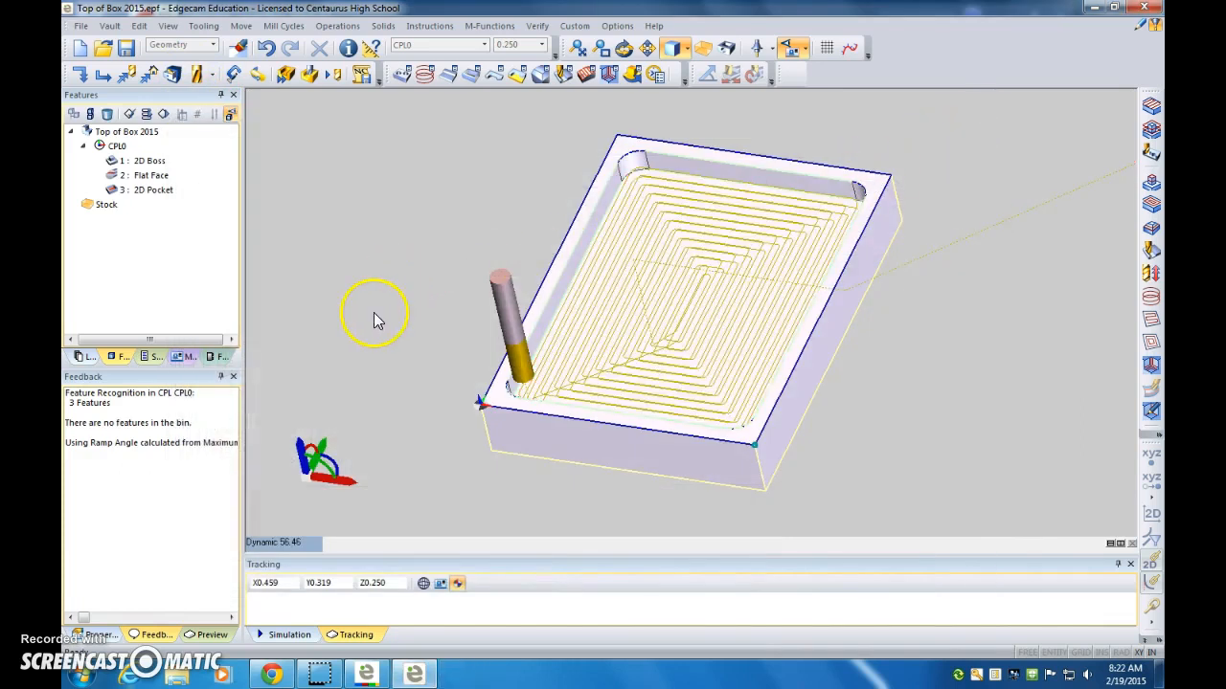